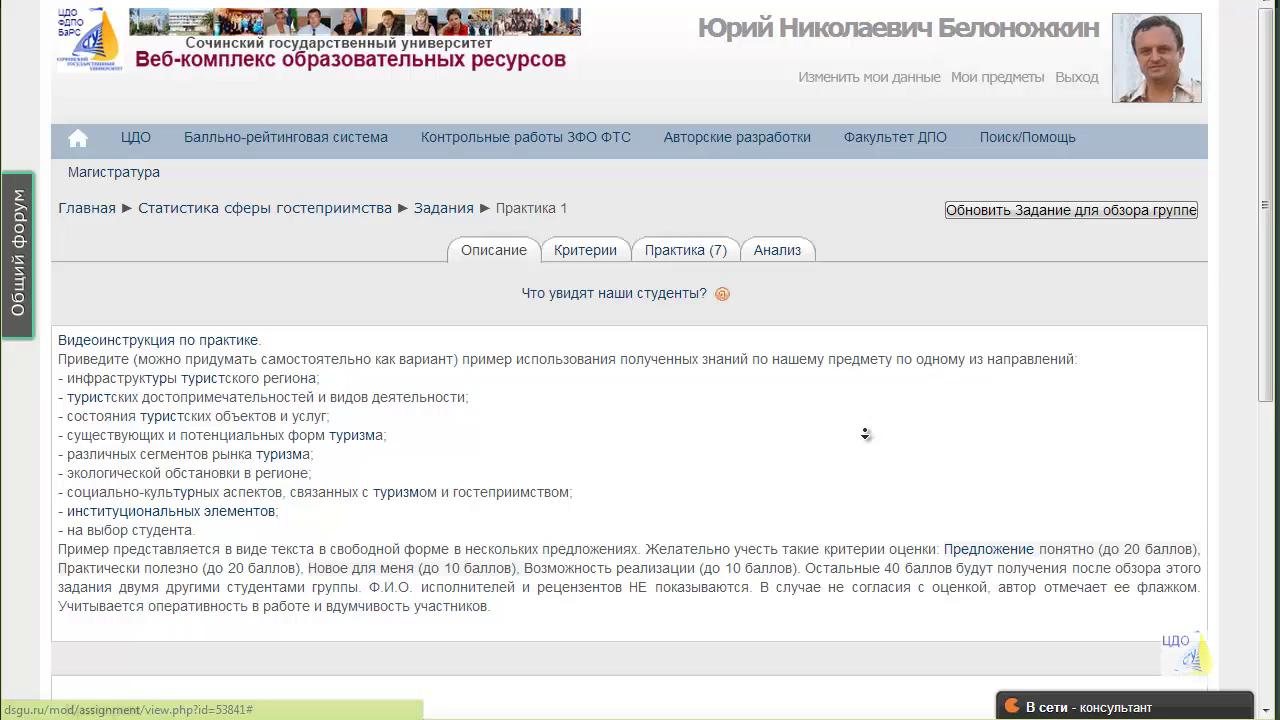
# Examine the description of Практика 1, its grading criteria and the explanations of how to apply them.
pyautogui.moveTo(57, 340); pyautogui.dragTo(115, 340)
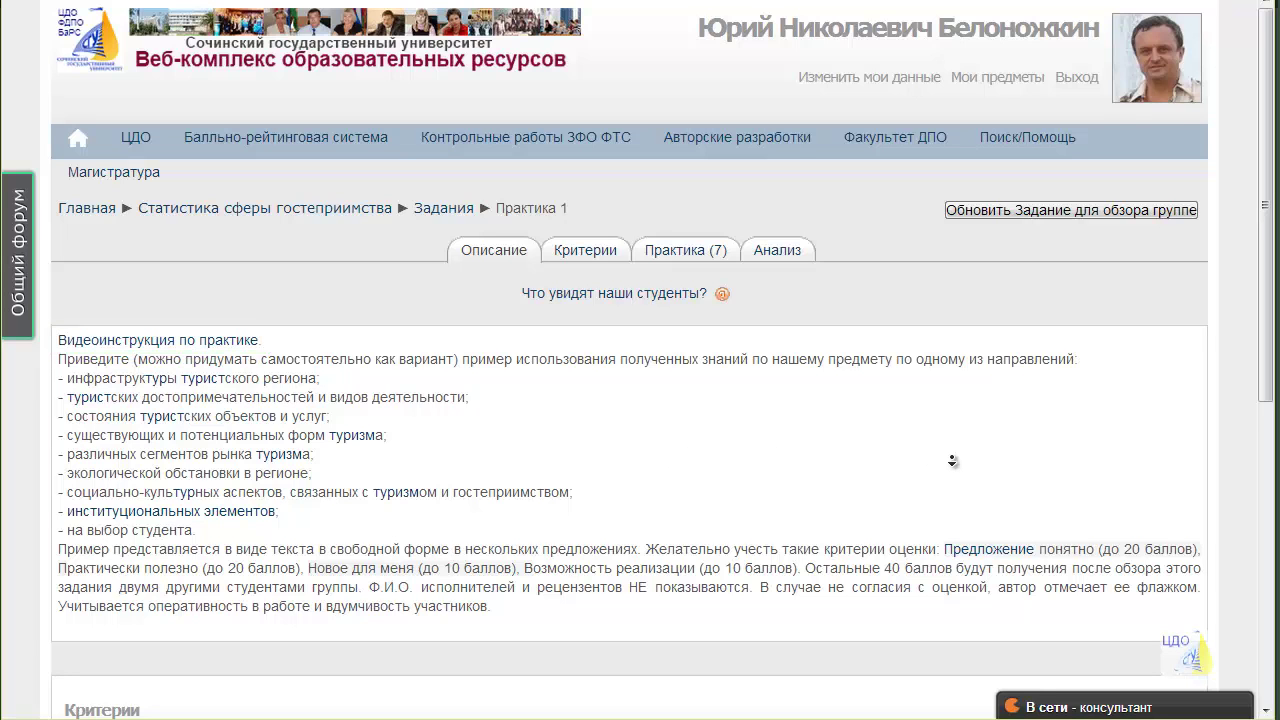
pyautogui.scroll(-2, 952, 461)
pyautogui.scroll(-6, 630, 405)
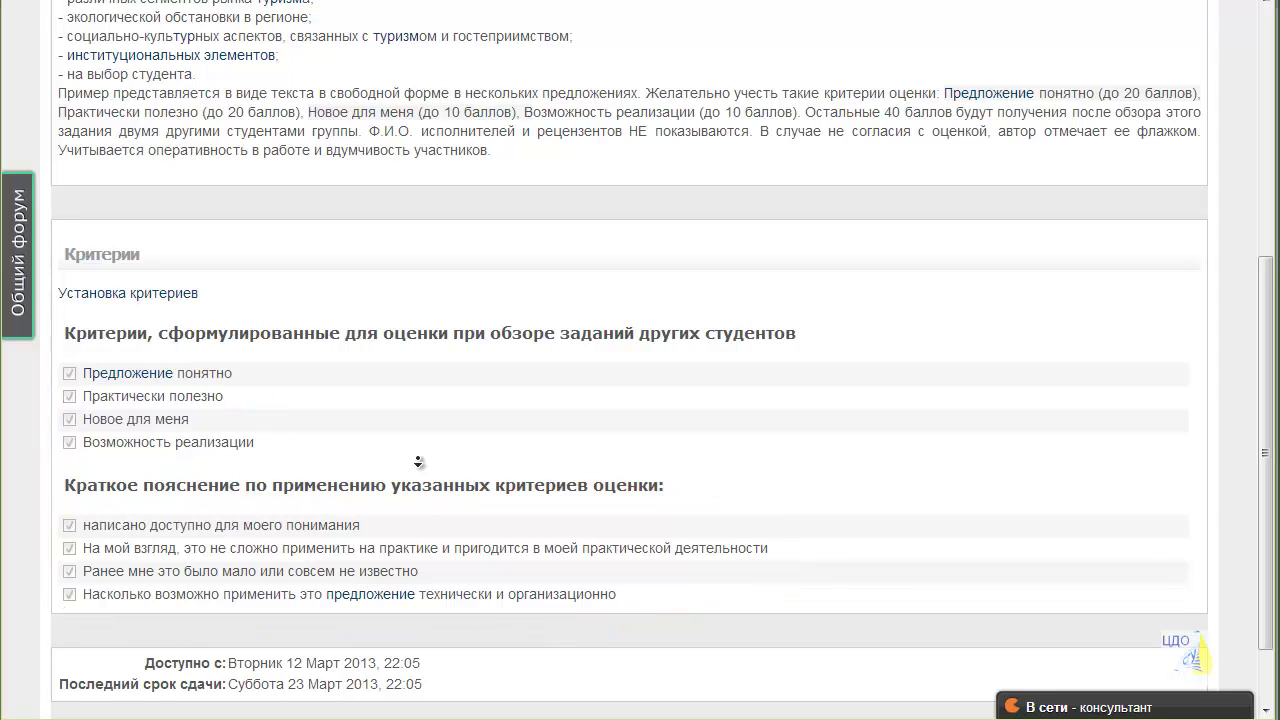
pyautogui.scroll(3, 418, 461)
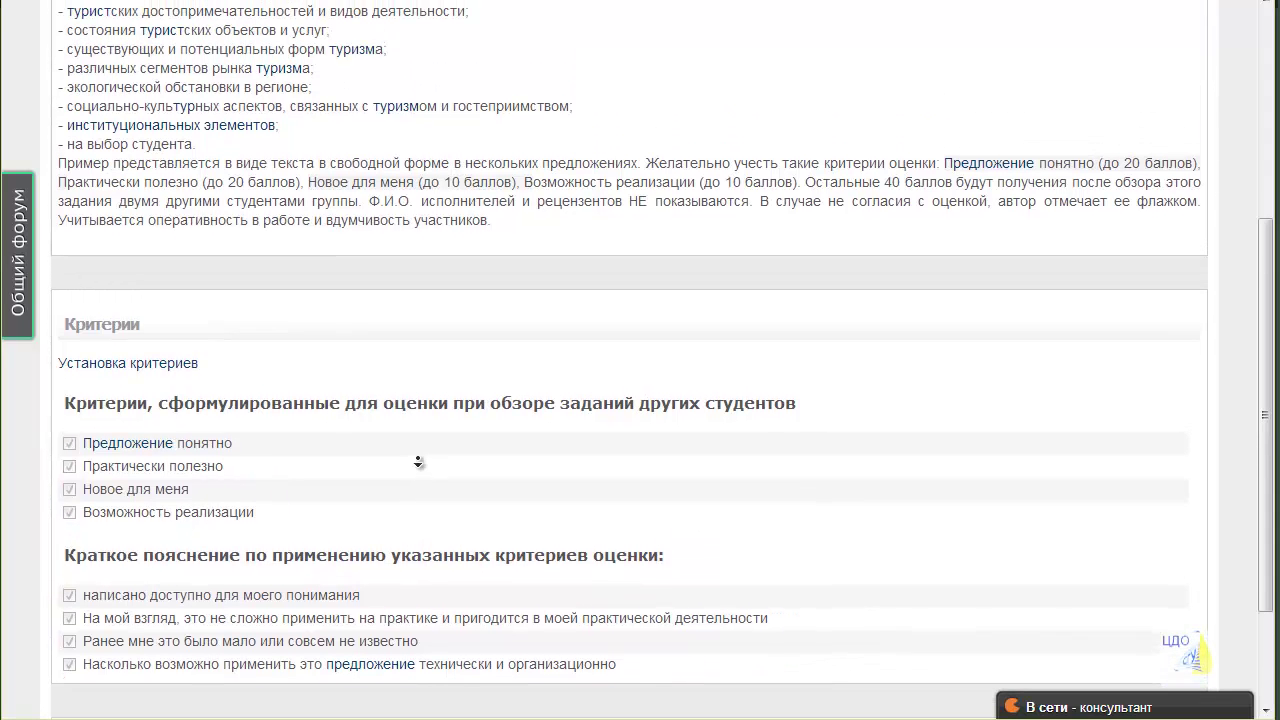
pyautogui.scroll(5, 418, 461)
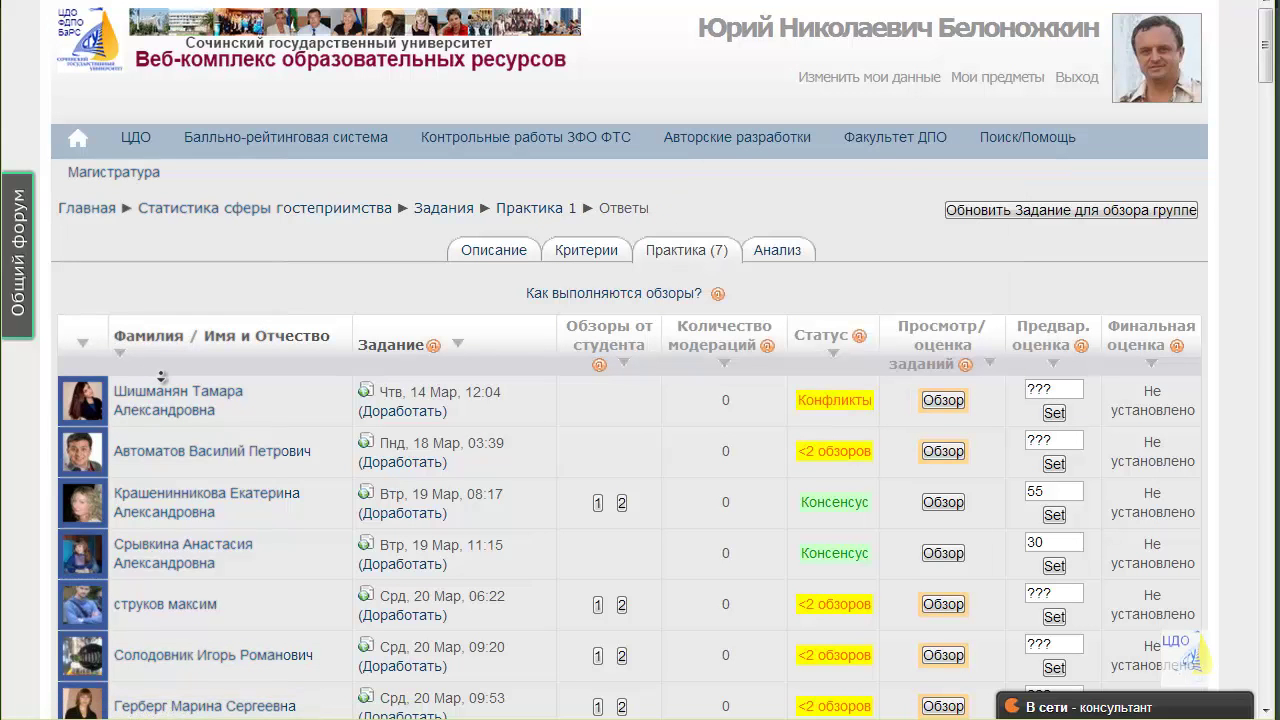
# Examine the submissions table of Практика 1, covering student entries, submission dates and review statuses.
pyautogui.scroll(-3, 161, 377)
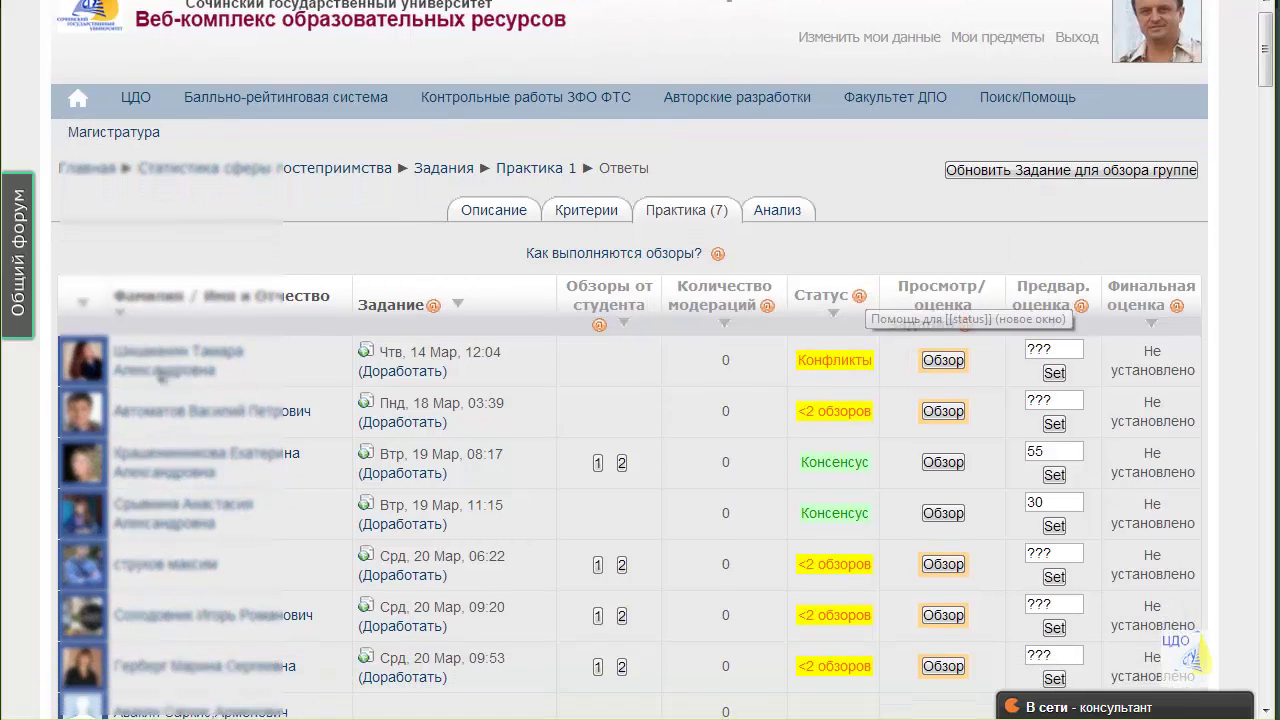
pyautogui.scroll(-5, 161, 377)
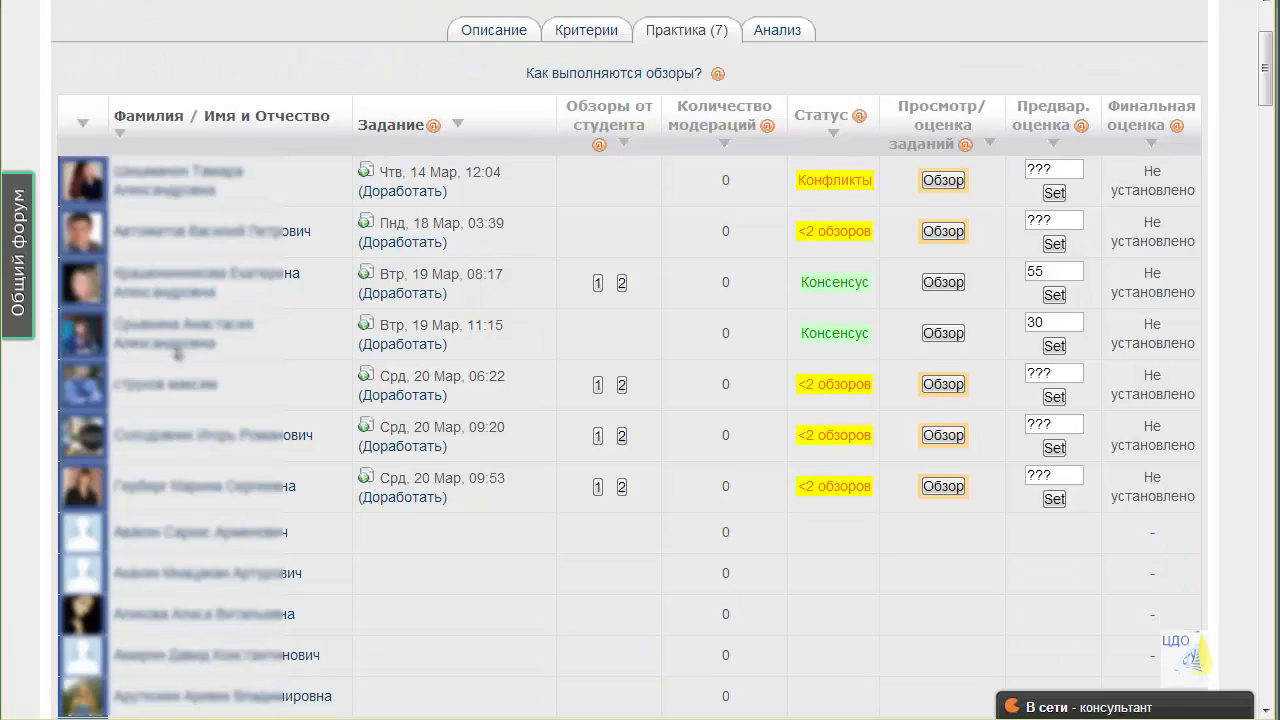
pyautogui.moveTo(150, 136)
pyautogui.mouseDown()
pyautogui.moveTo(90, 157)
pyautogui.moveTo(46, 226)
pyautogui.moveTo(40, 326)
pyautogui.moveTo(74, 470)
pyautogui.moveTo(290, 526)
pyautogui.moveTo(348, 345)
pyautogui.moveTo(252, 176)
pyautogui.moveTo(160, 150)
pyautogui.mouseUp()
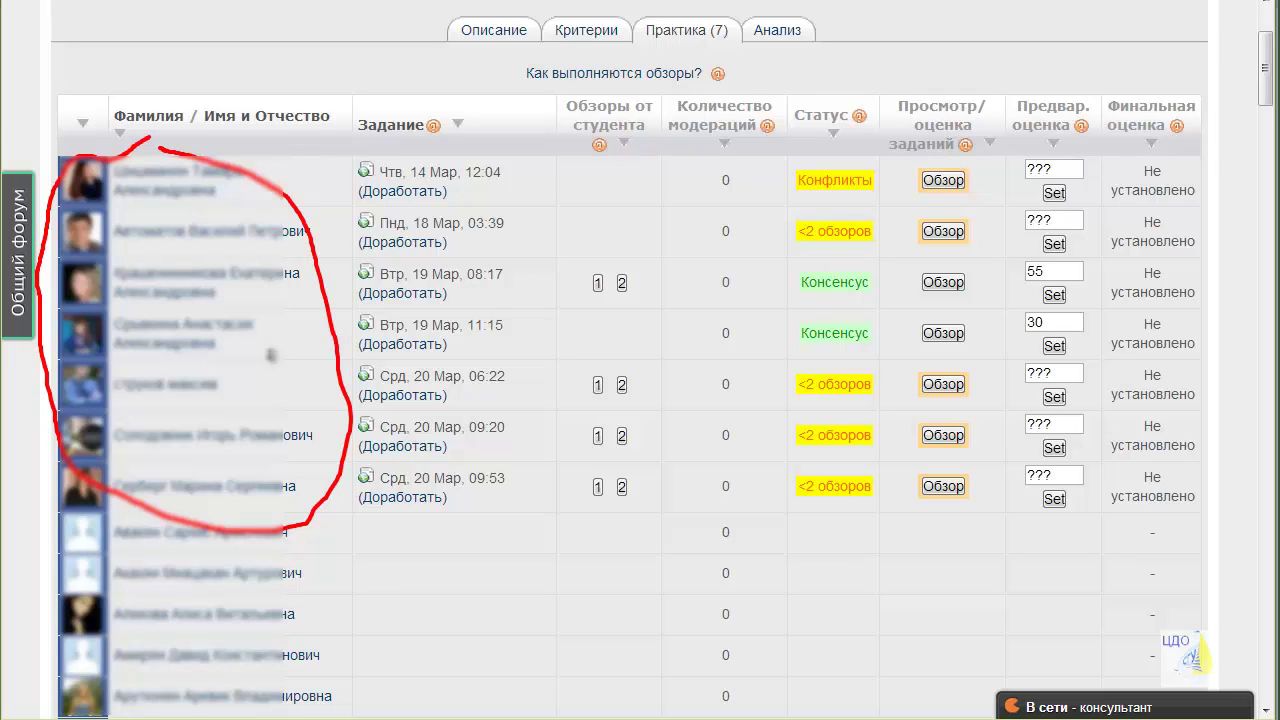
pyautogui.moveTo(357, 152)
pyautogui.mouseDown()
pyautogui.moveTo(332, 248)
pyautogui.moveTo(334, 464)
pyautogui.moveTo(472, 452)
pyautogui.moveTo(428, 180)
pyautogui.moveTo(362, 150)
pyautogui.mouseUp()
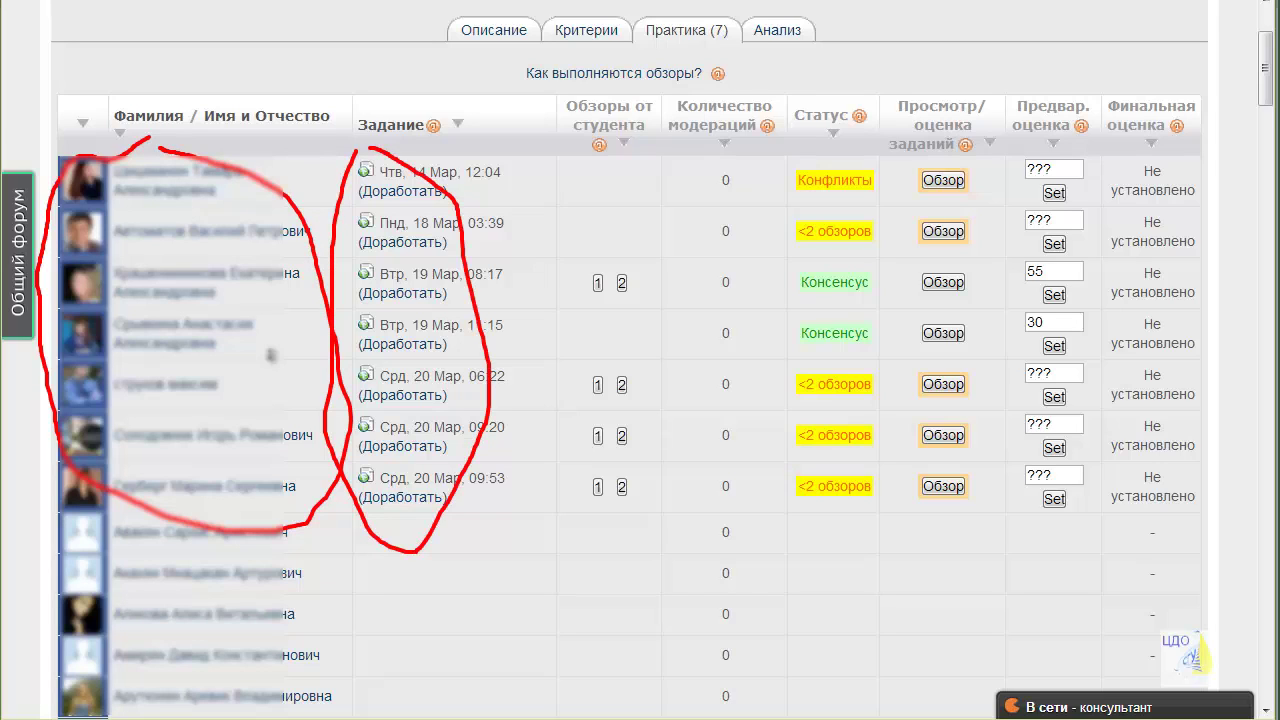
pyautogui.press('Escape')
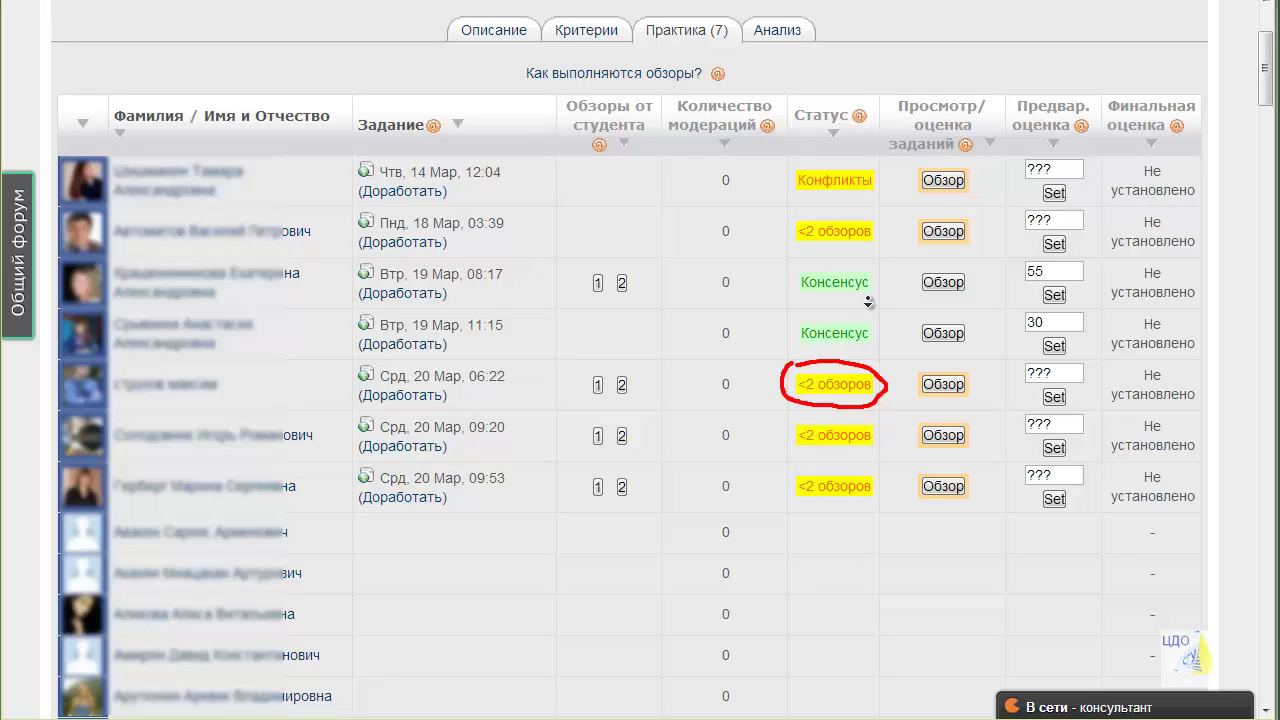
pyautogui.moveTo(792, 408)
pyautogui.mouseDown()
pyautogui.moveTo(772, 488)
pyautogui.moveTo(792, 508)
pyautogui.mouseUp()
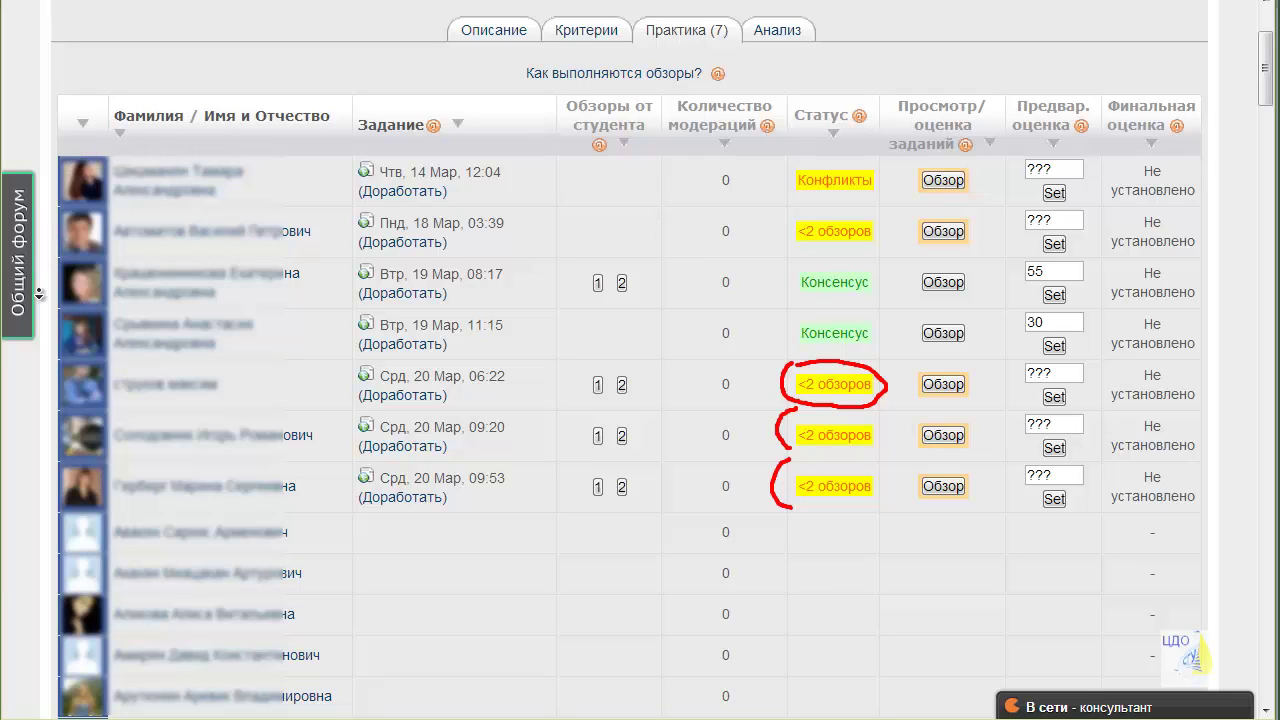
pyautogui.press('Escape')
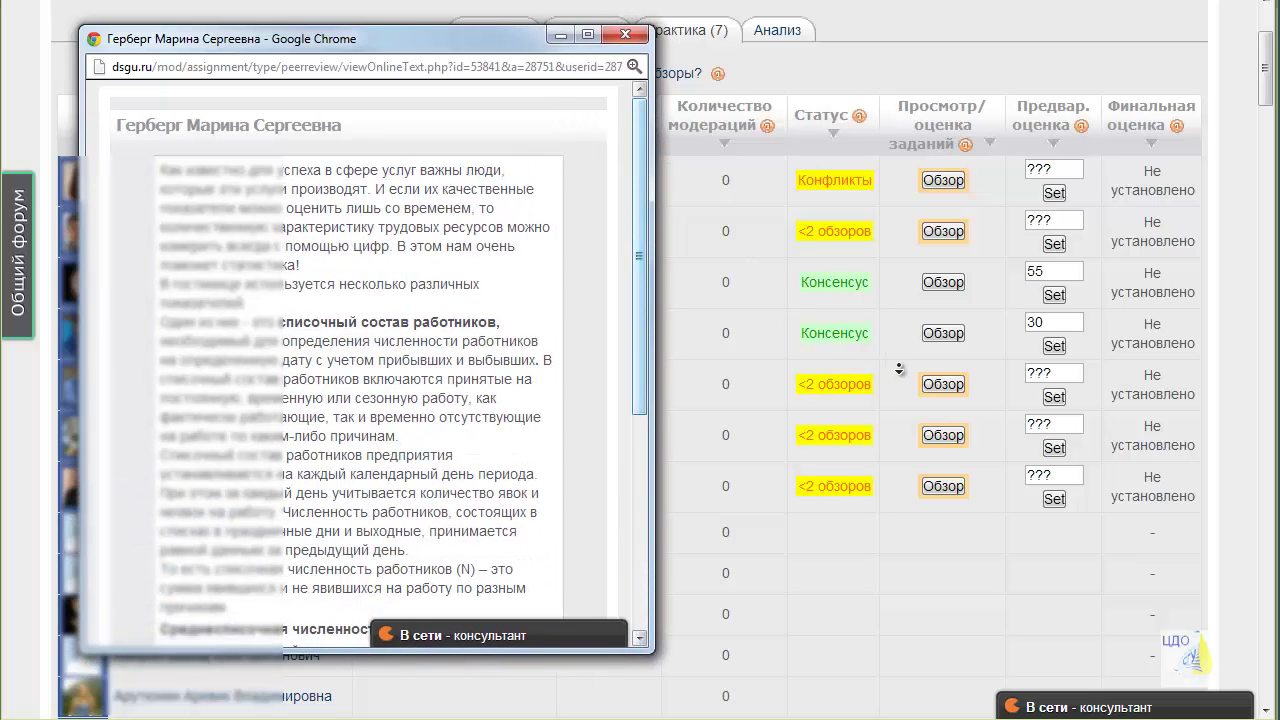
# Read the submitted answer about average staff headcount through its formulas and close it.
pyautogui.scroll(-2, 899, 369)
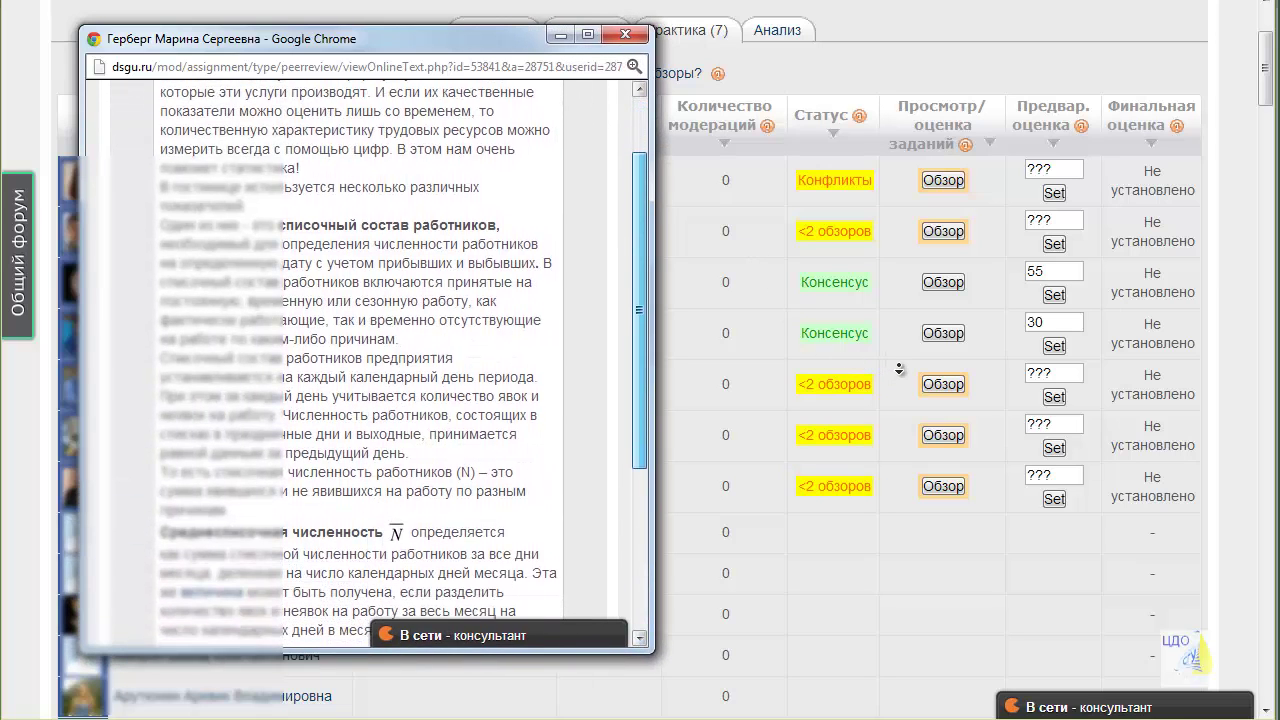
pyautogui.scroll(-2, 899, 369)
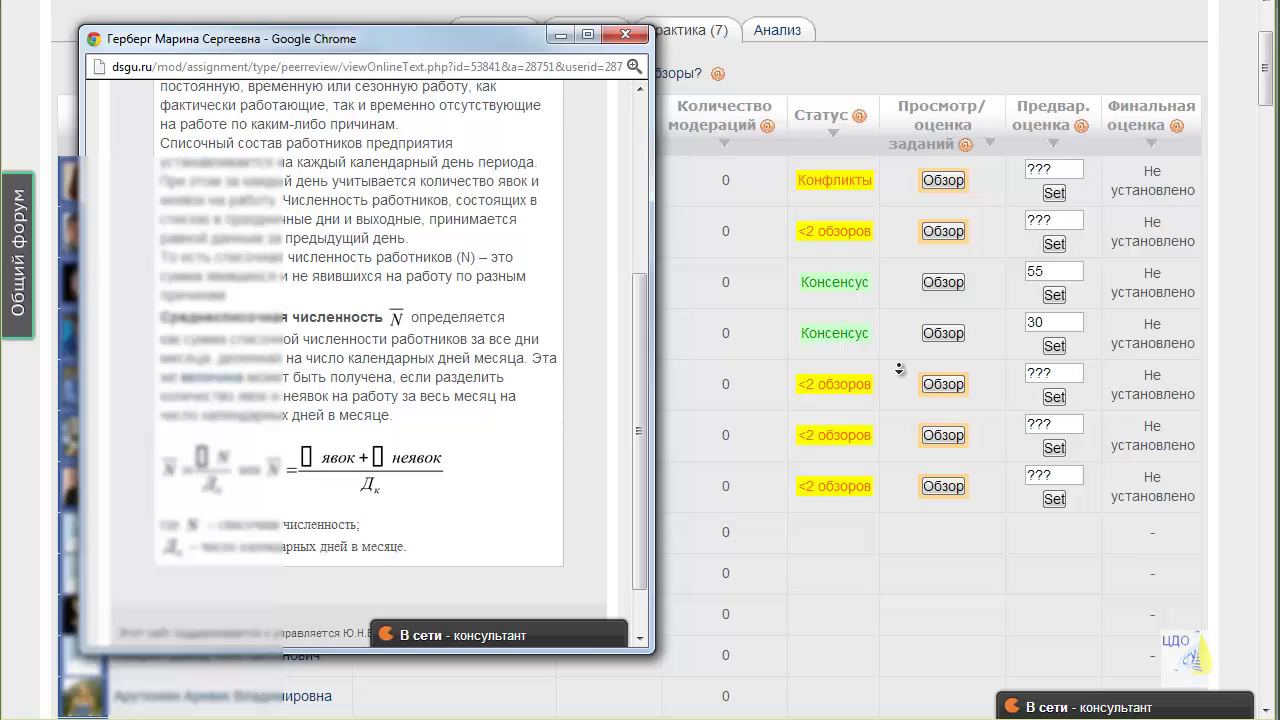
pyautogui.click(625, 34)
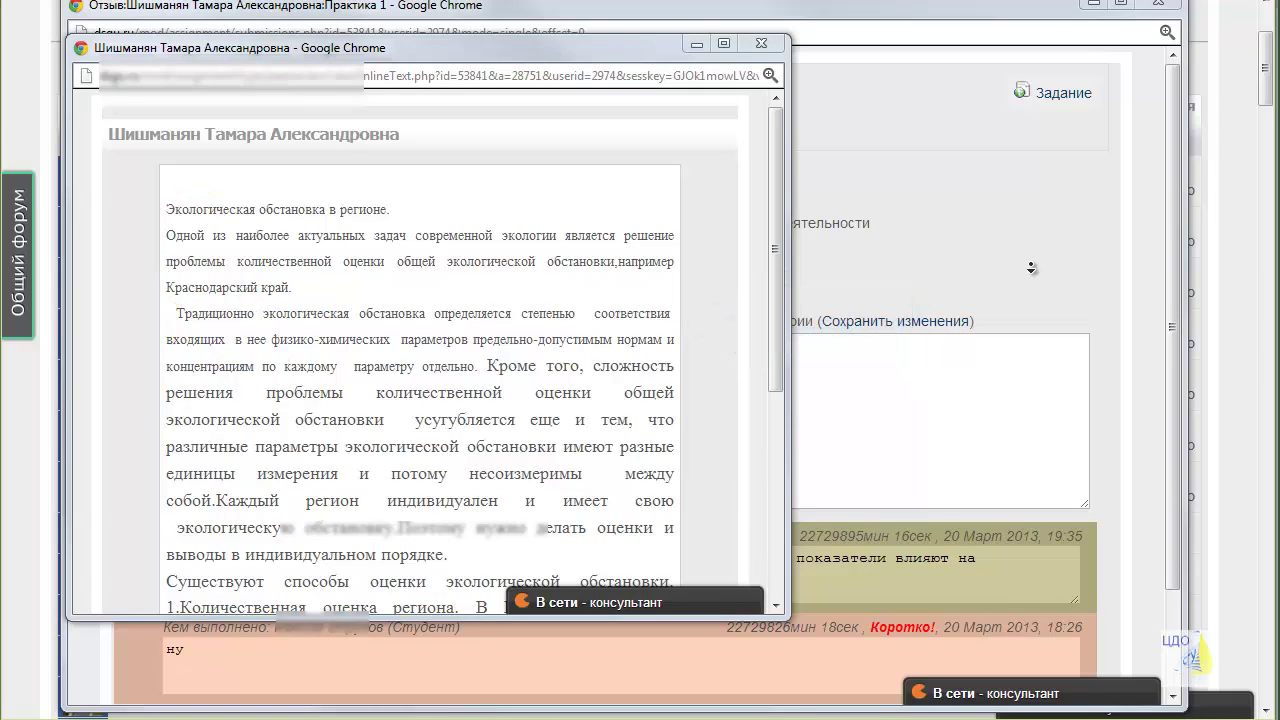
# Read the first student's answer about the regional ecological situation to its end, then close it and the review window.
pyautogui.scroll(-3, 1026, 317)
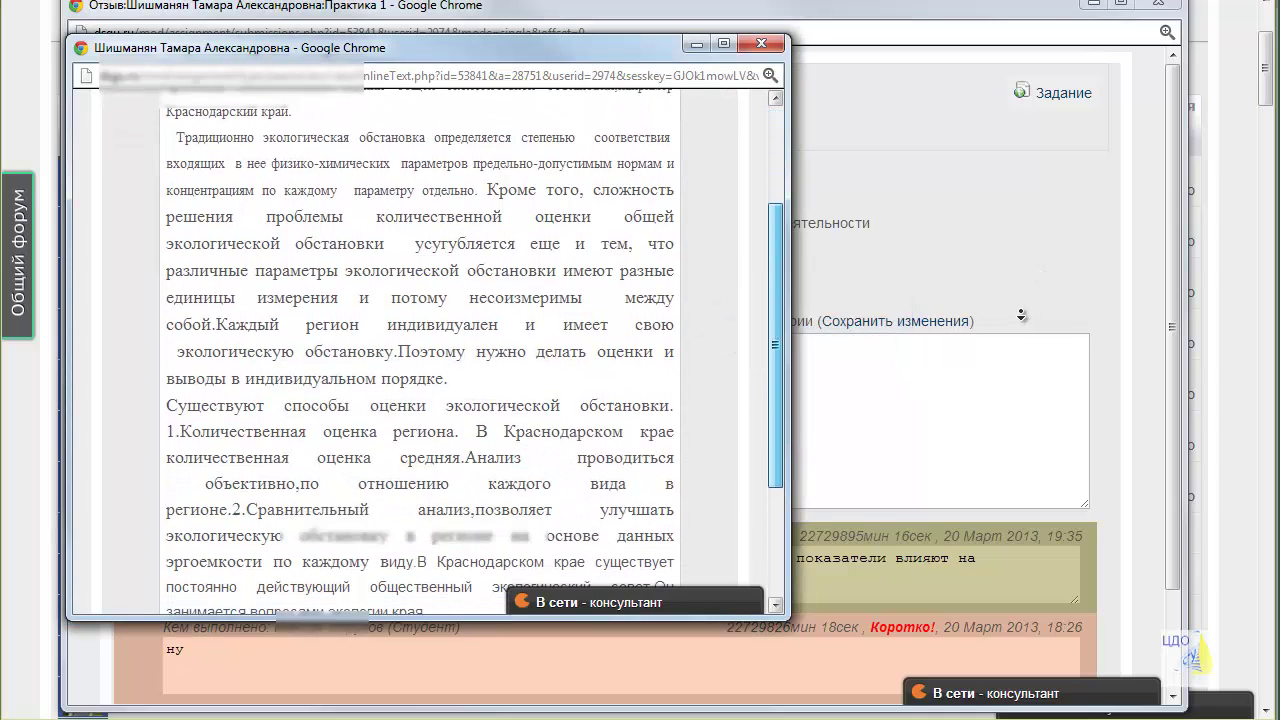
pyautogui.scroll(-3, 1026, 317)
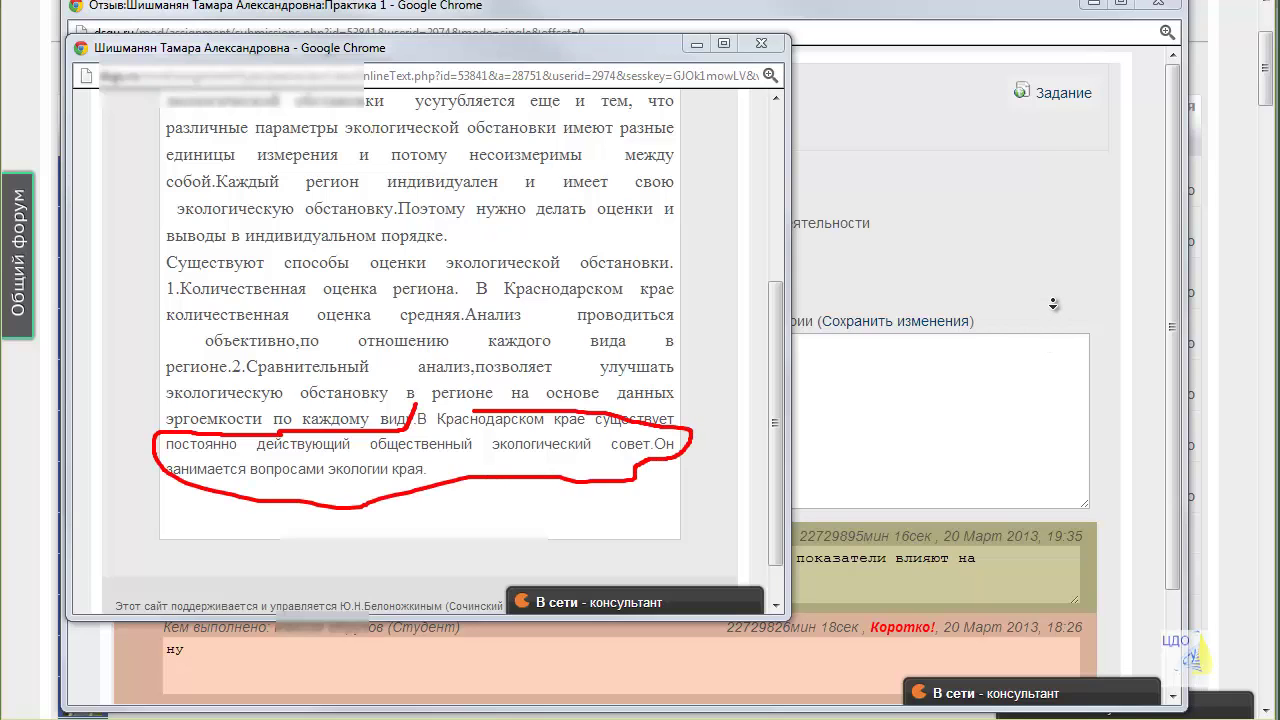
pyautogui.hotkey('ctrl', 'w')
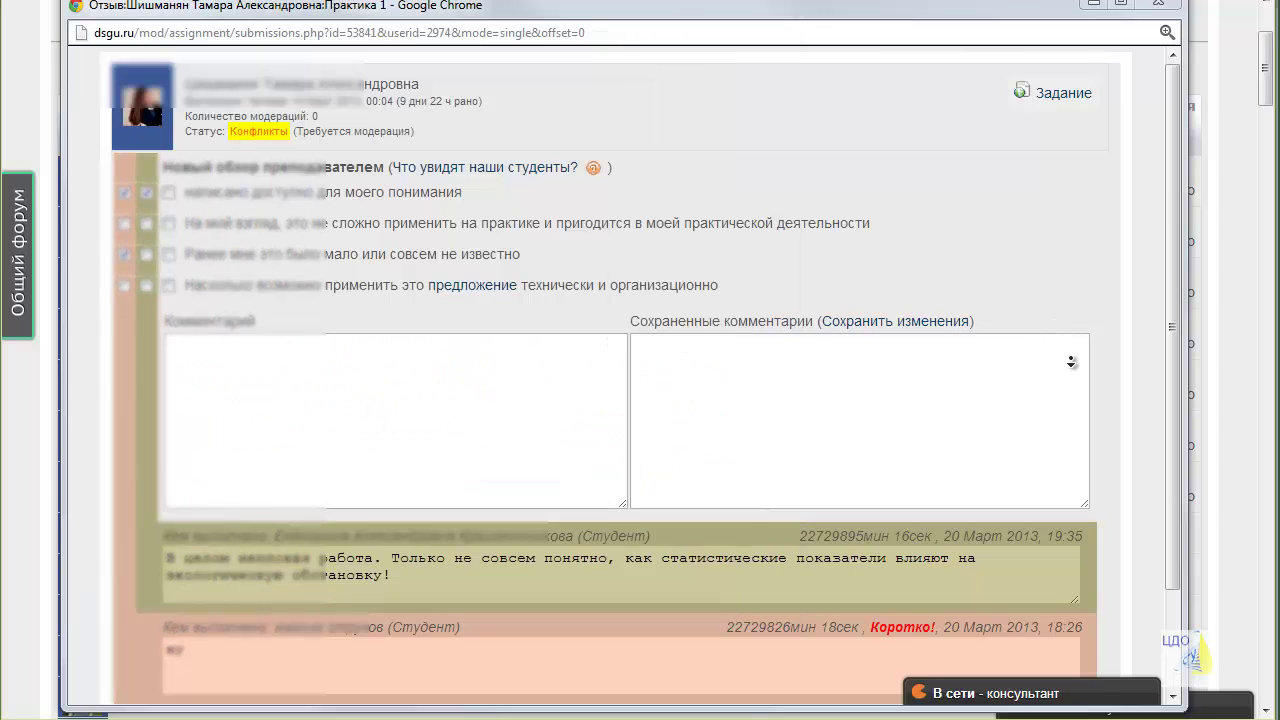
pyautogui.hotkey('ctrl', 'w')
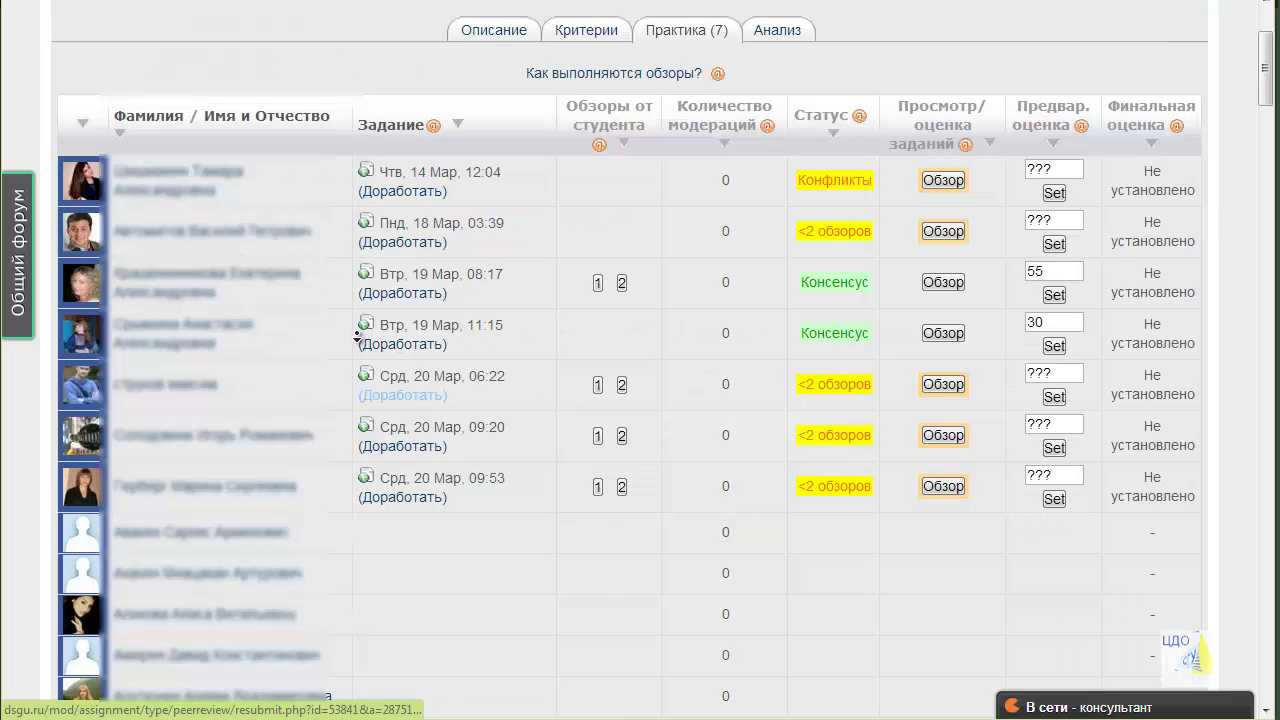
# For the first student's submission, write a signed rework note beginning "вынужден вернуть Ваше задание на доработку", citing borrowed text and missing practical applications of statistical methods.
pyautogui.click(394, 345)
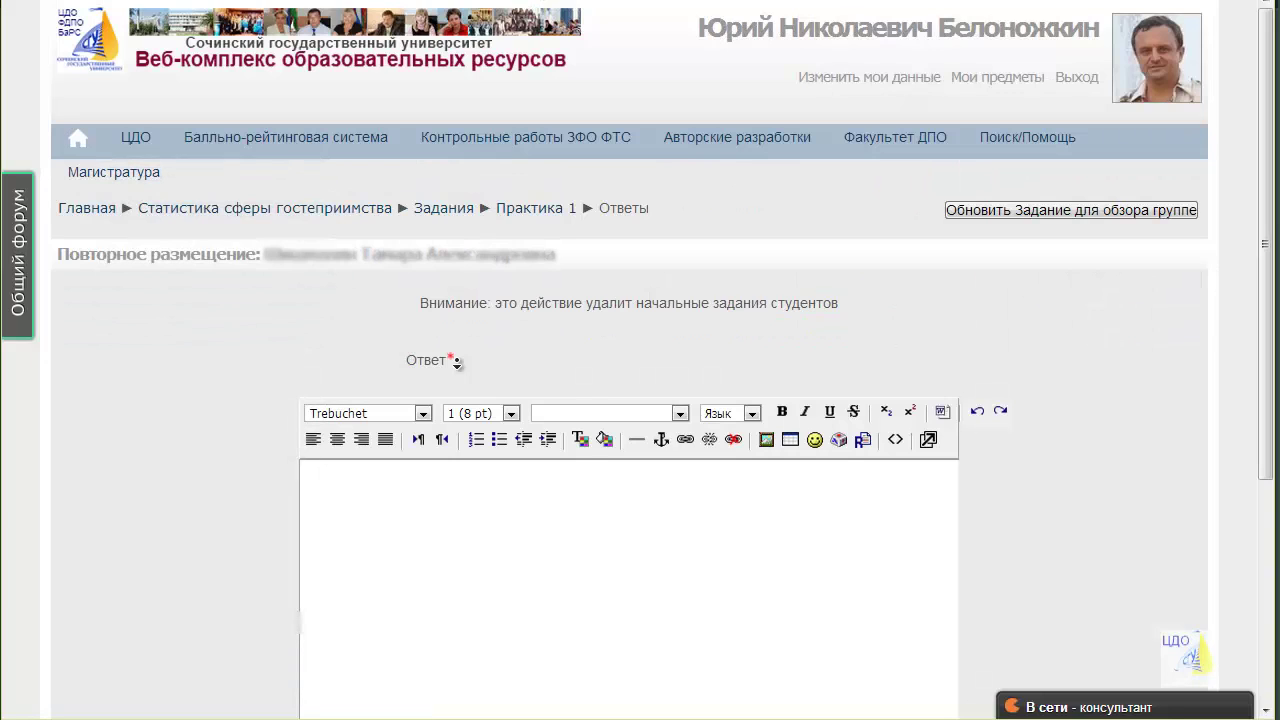
pyautogui.scroll(-3, 457, 362)
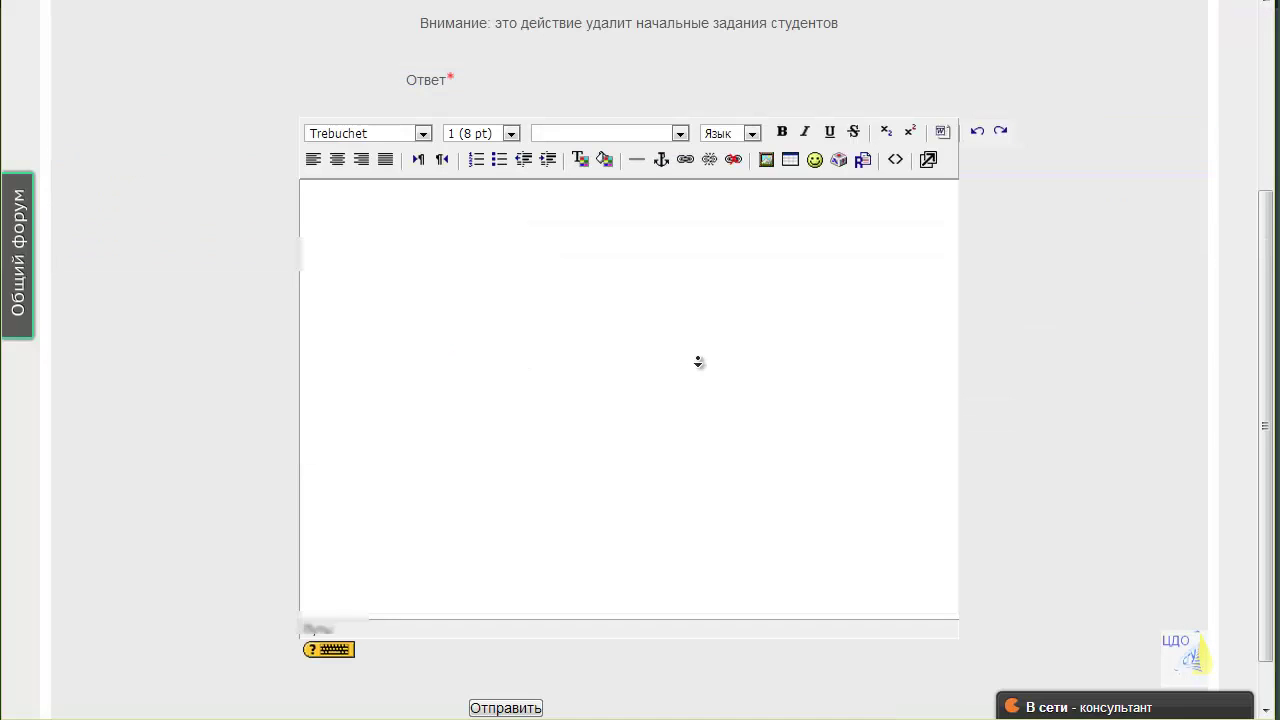
pyautogui.click(863, 354)
pyautogui.write('Тамара,')
pyautogui.press('Return')
pyautogui.write('В')
pyautogui.press('BackSpace')
pyautogui.write('вы')
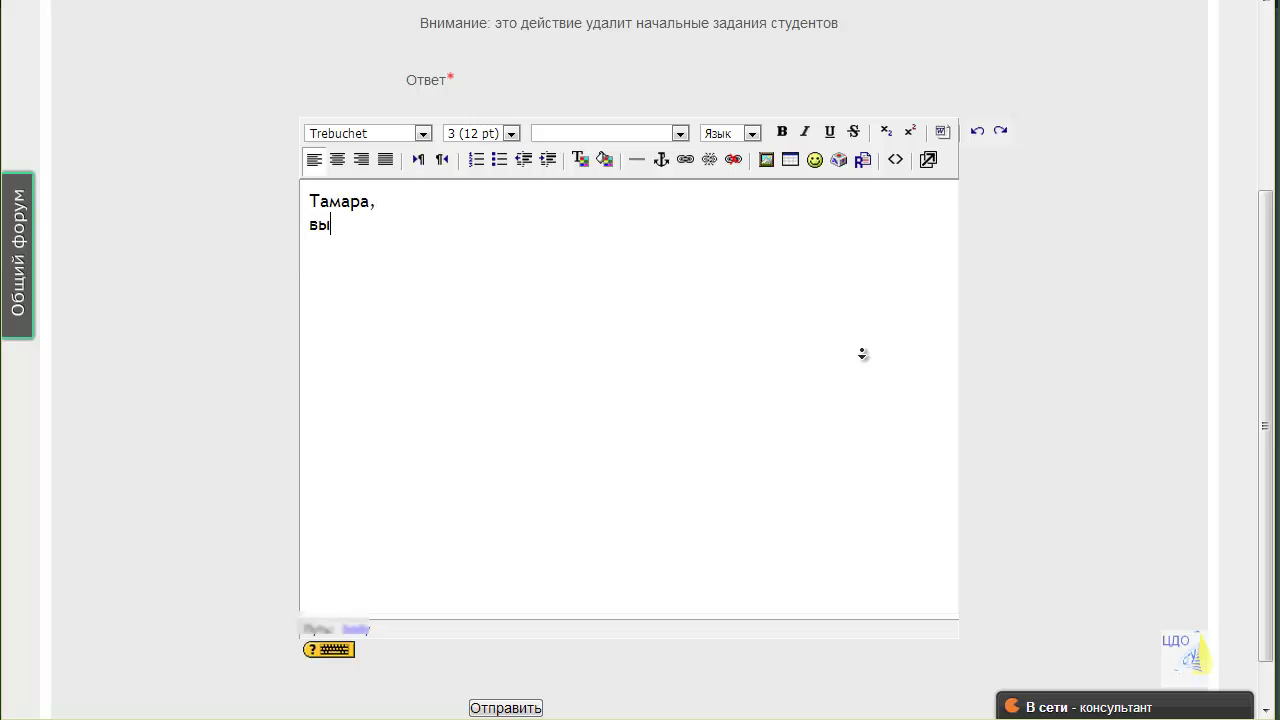
pyautogui.write('нужден вернуть Ваше')
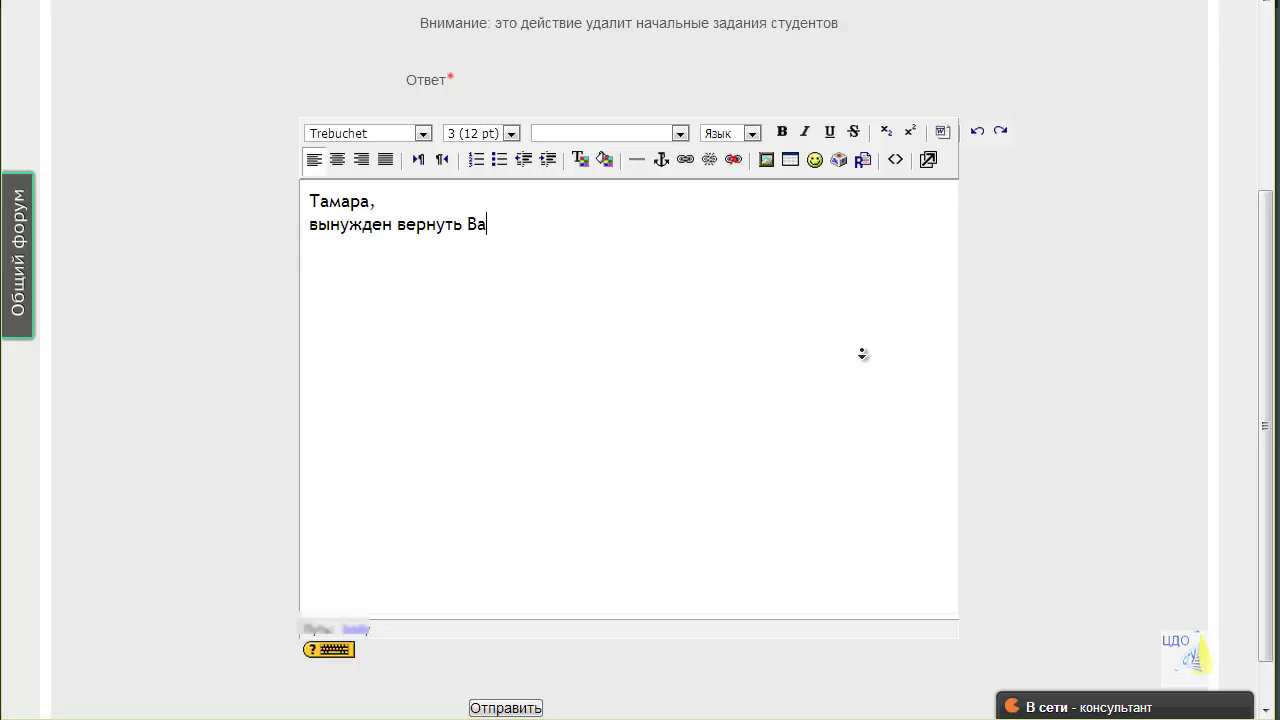
pyautogui.write('задание на доработку. Вы использовали заимствованный текст и не показали практические способы применения методов статистики. Юрий Николаевич.')
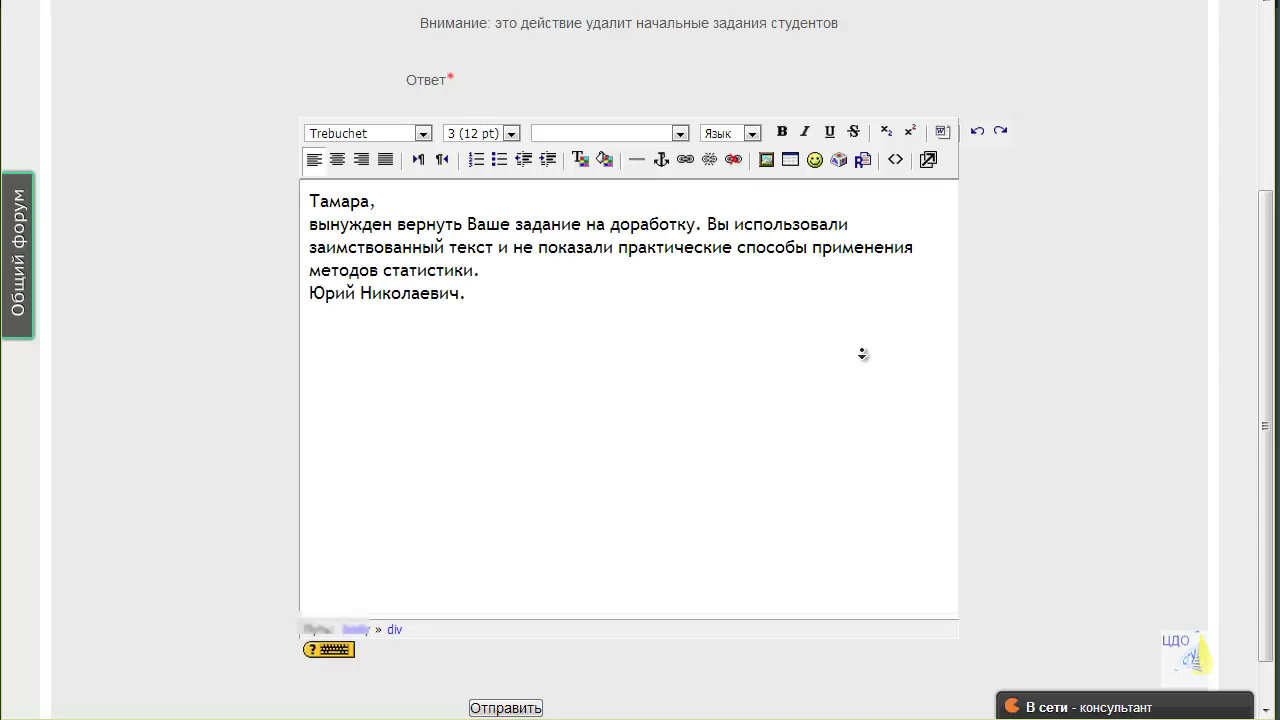
# Send the rework note to the first student and return to the submissions table.
pyautogui.scroll(-1, 862, 353)
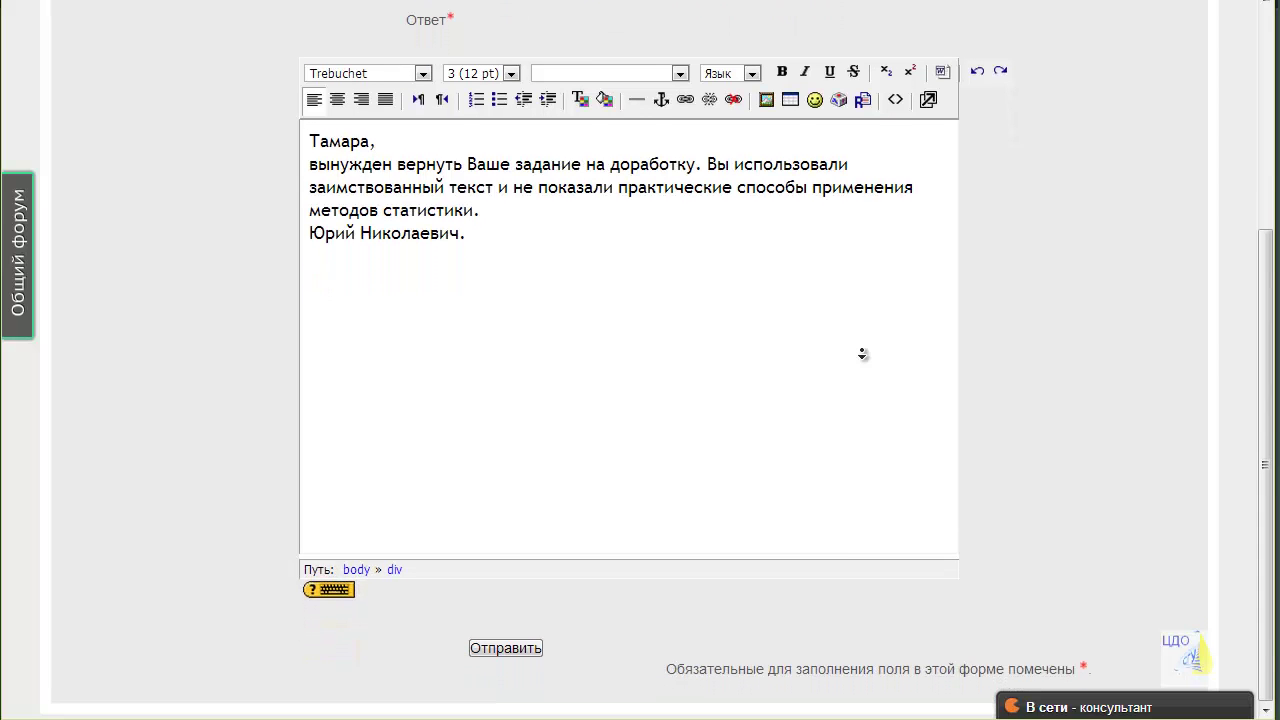
pyautogui.press('Return')
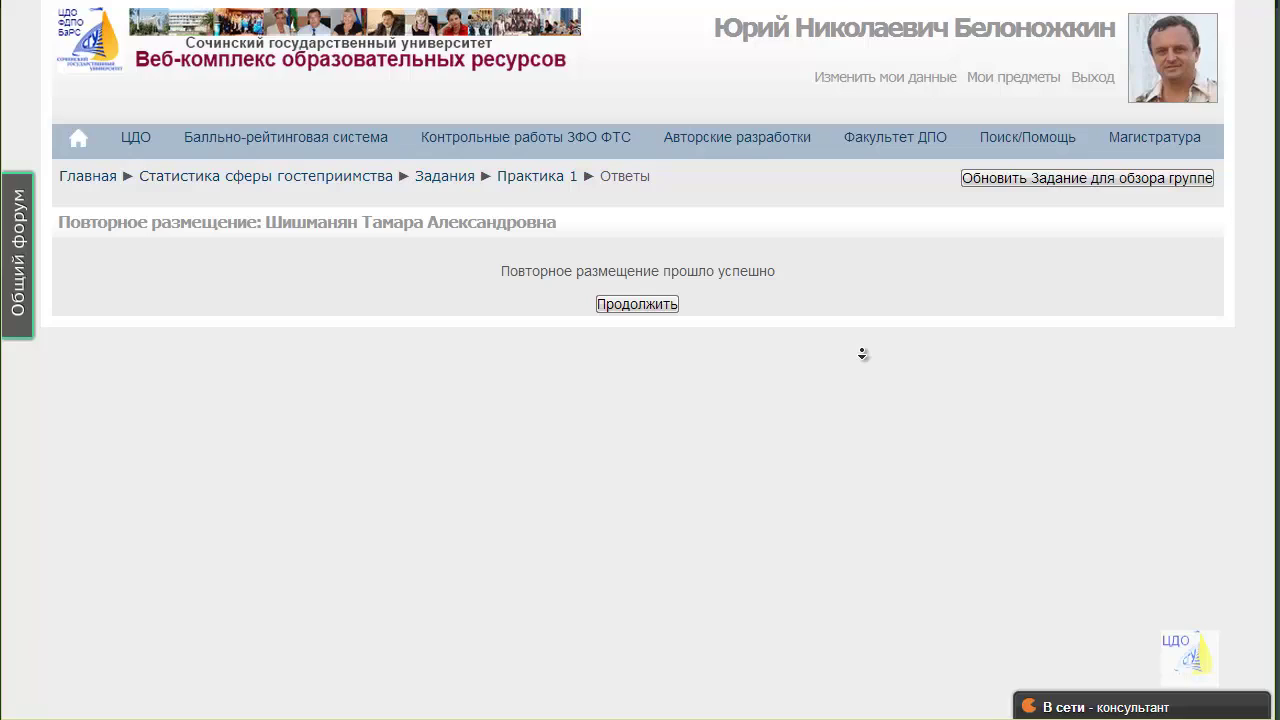
pyautogui.press('Return')
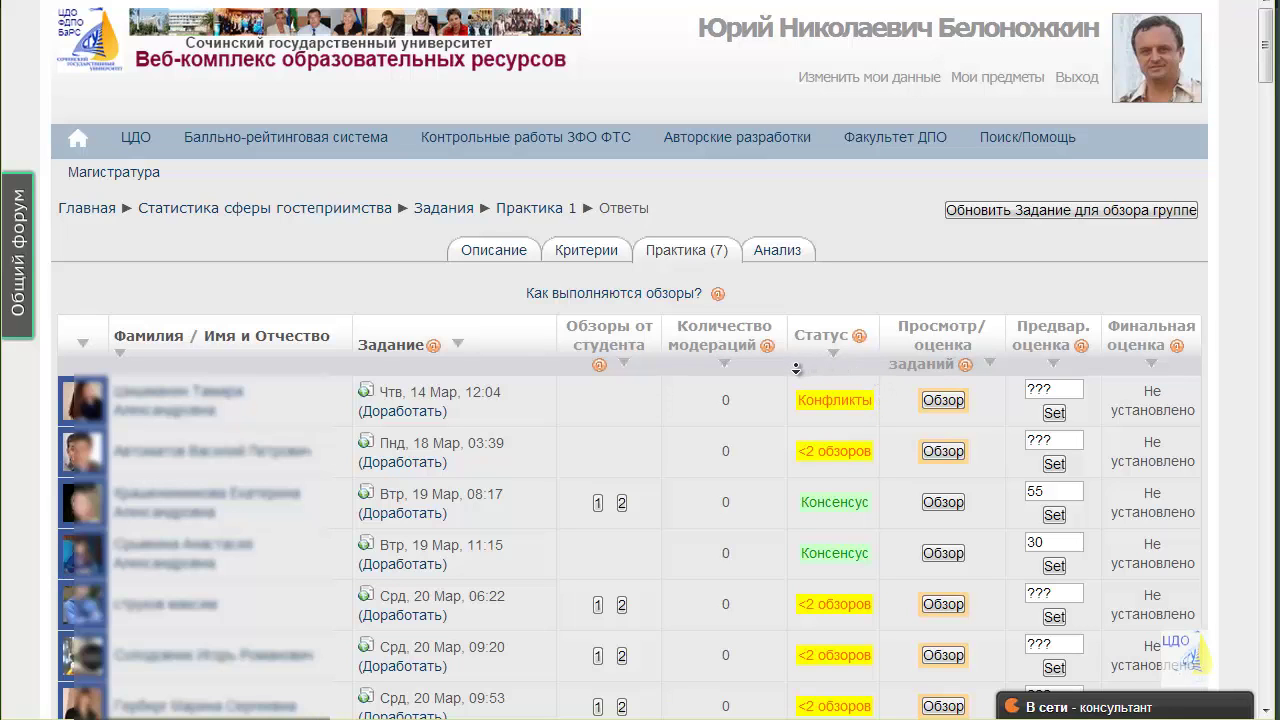
pyautogui.scroll(-2, 796, 368)
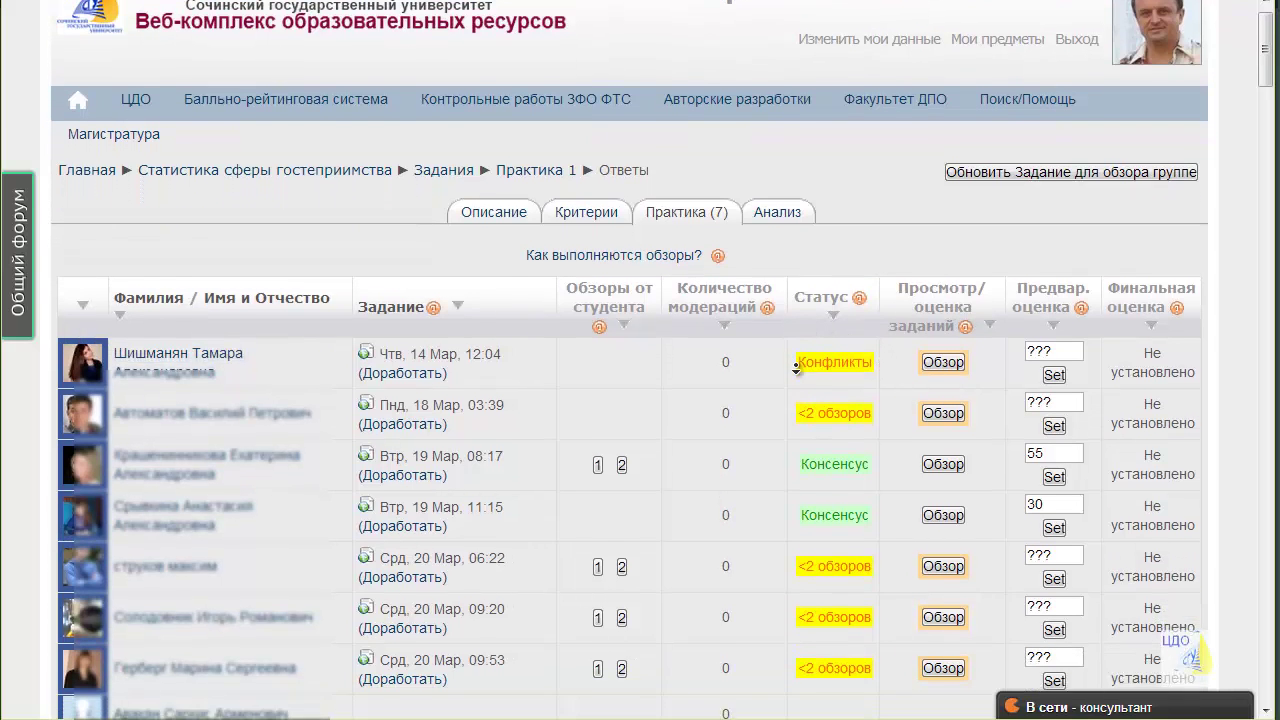
pyautogui.scroll(-1, 796, 368)
pyautogui.hotkey('alt', 'Left')
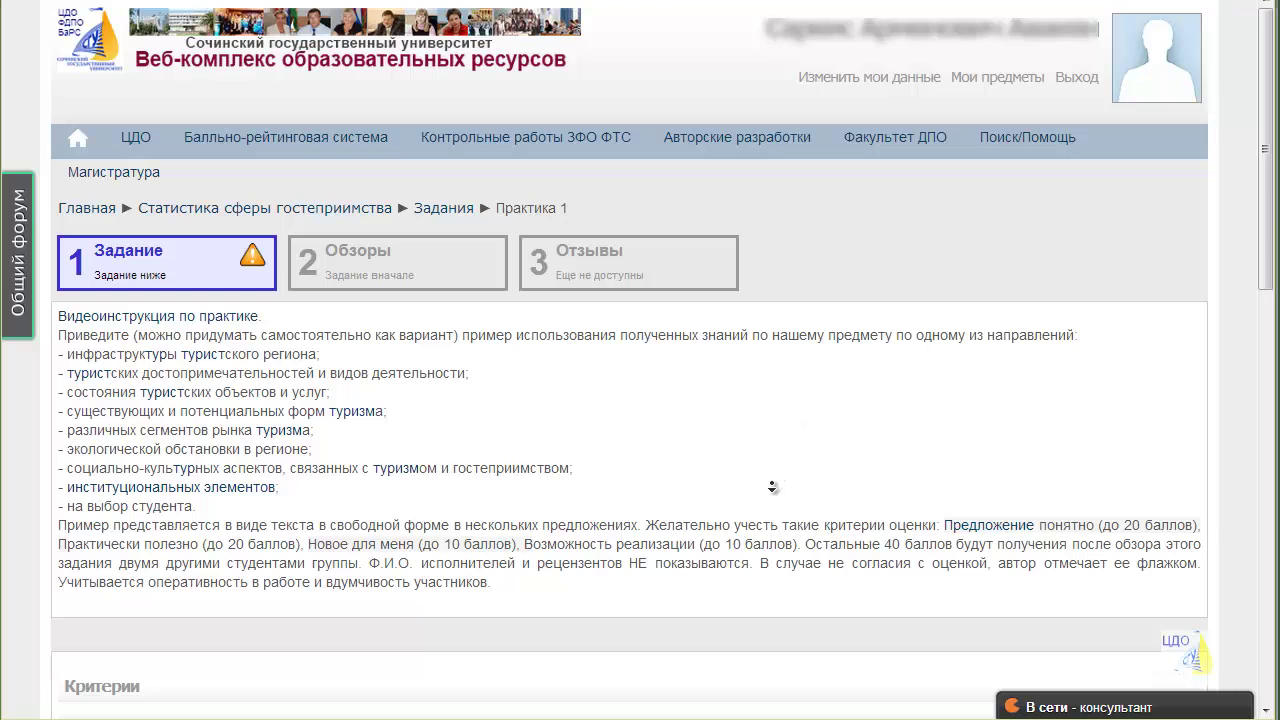
# Examine the student view of Практика 1, including the task description, criteria, submission dates and answer form.
pyautogui.scroll(-1, 755, 483)
pyautogui.scroll(1, 755, 483)
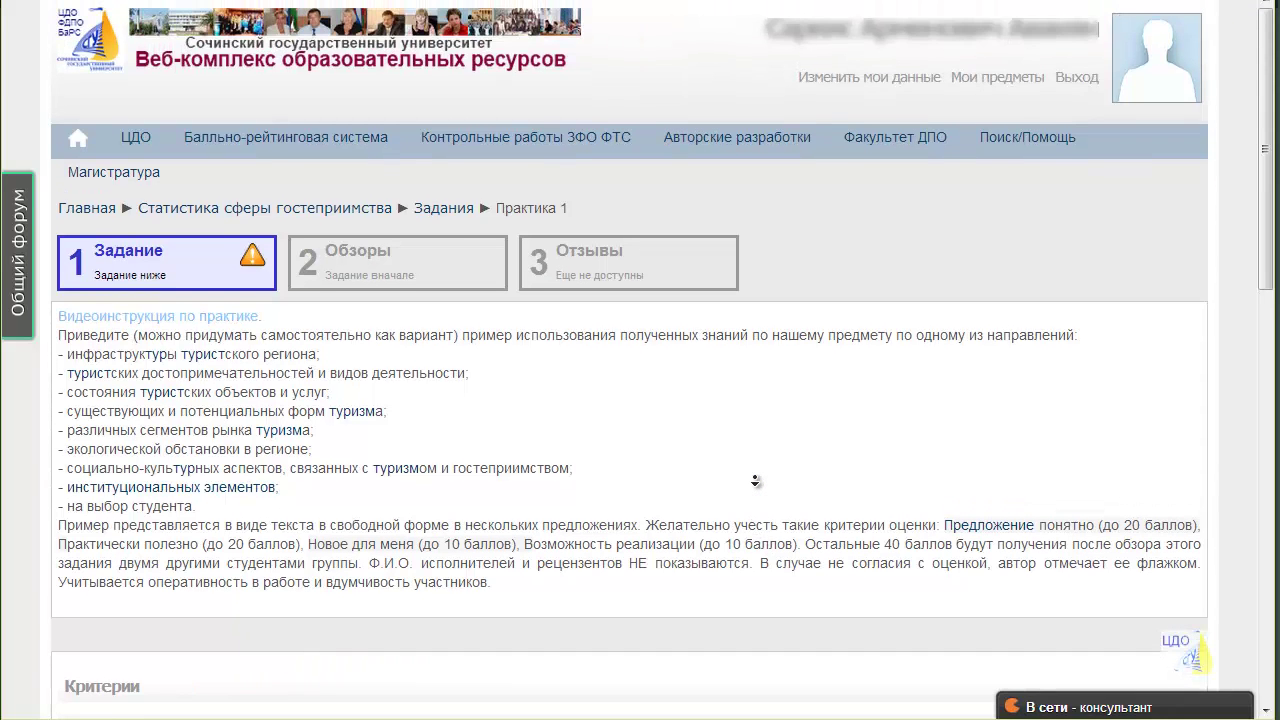
pyautogui.scroll(-2, 755, 483)
pyautogui.scroll(-6, 755, 483)
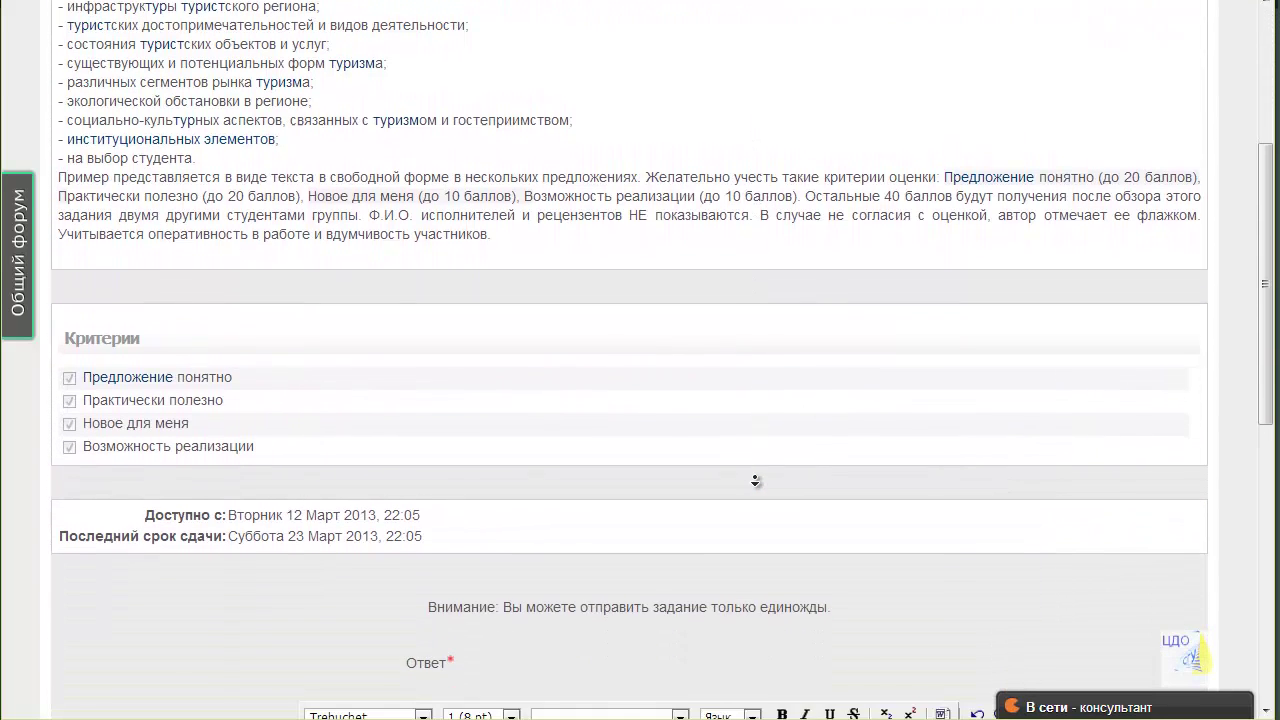
pyautogui.scroll(-3, 755, 483)
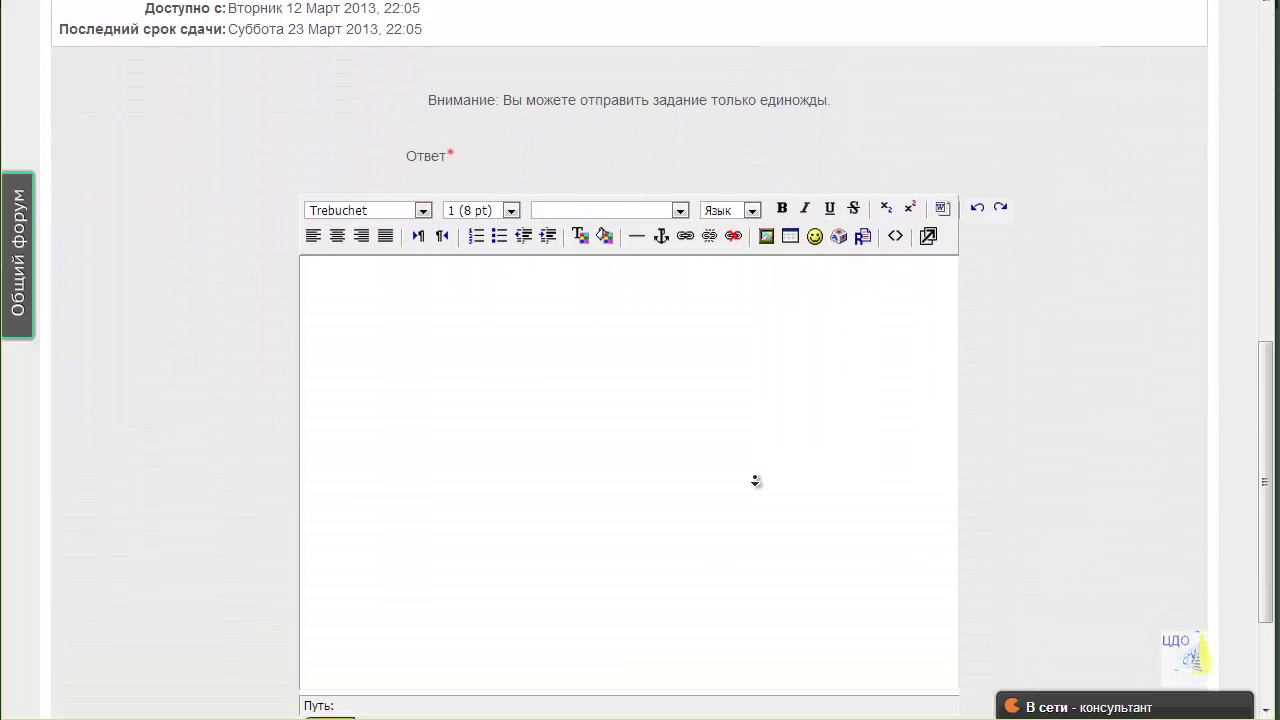
pyautogui.click(755, 481)
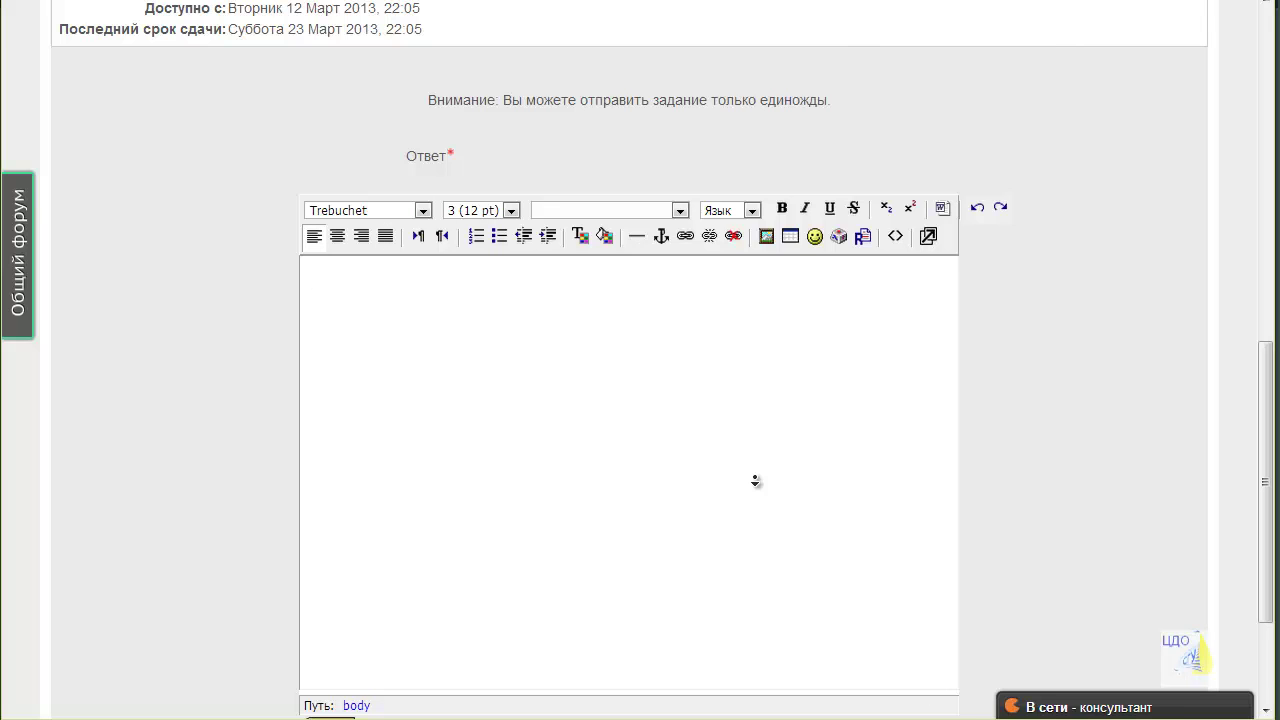
pyautogui.scroll(-2, 755, 481)
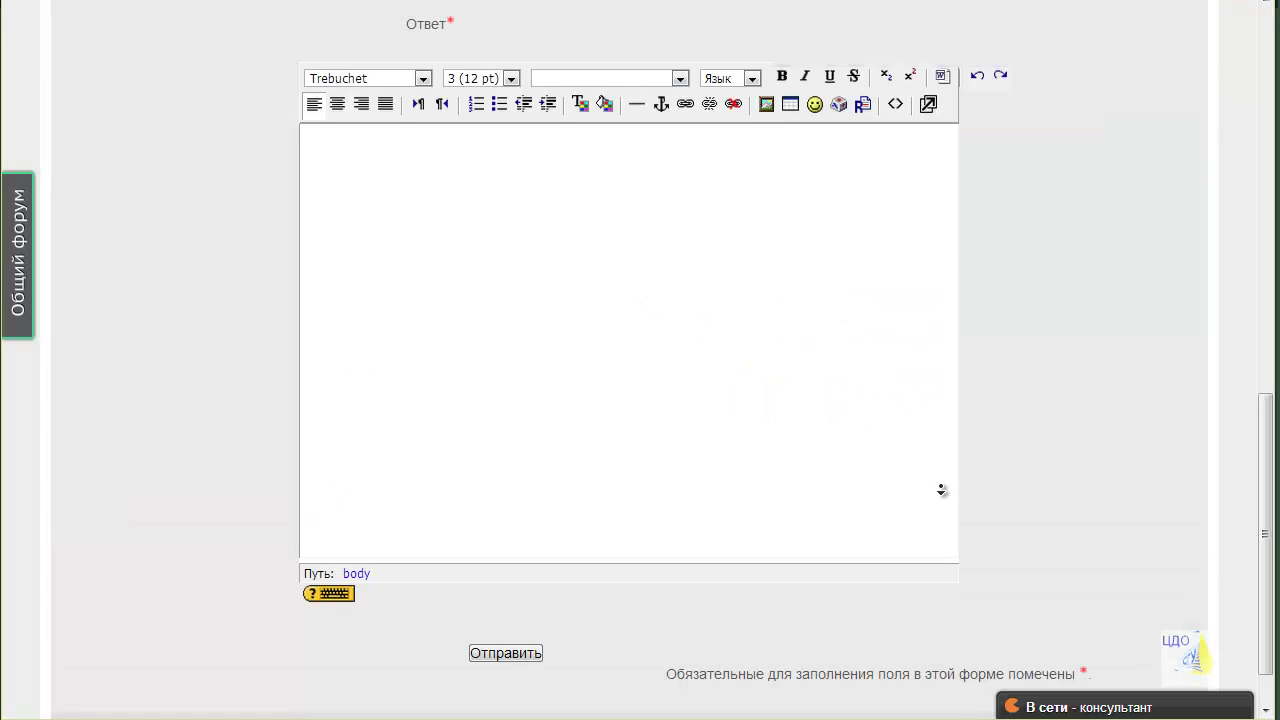
pyautogui.scroll(9, 941, 490)
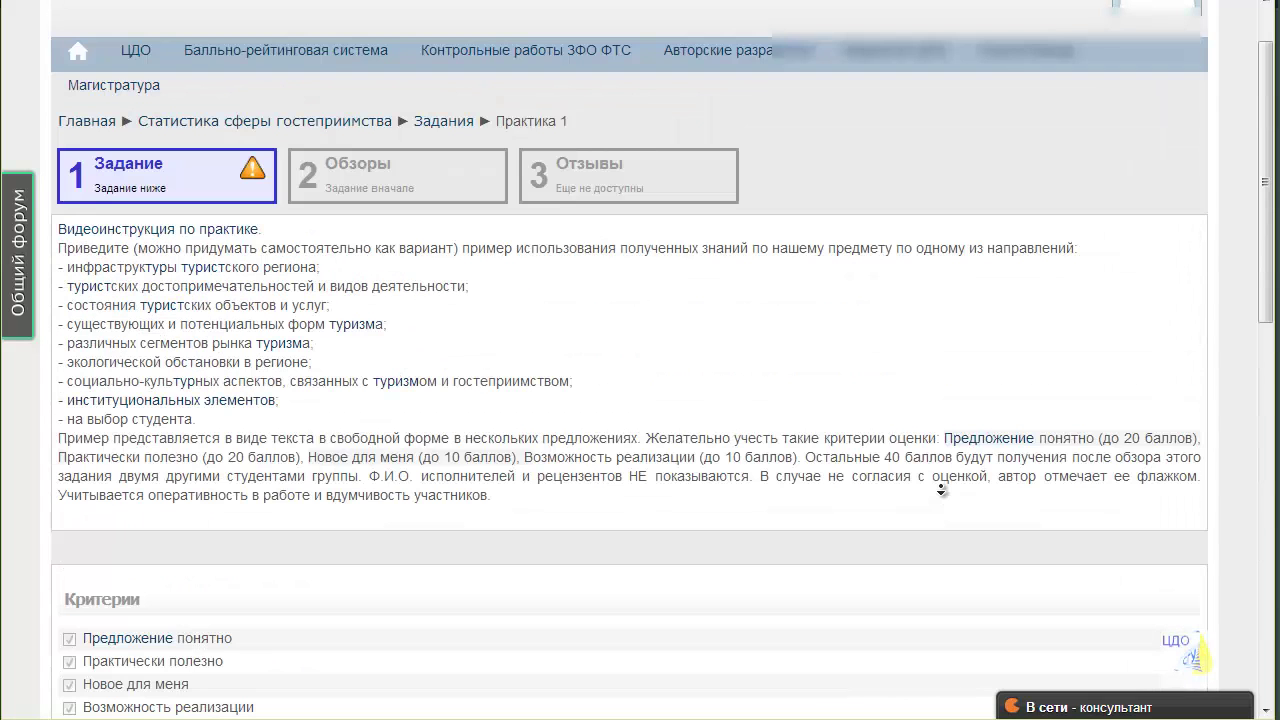
pyautogui.scroll(-9, 604, 488)
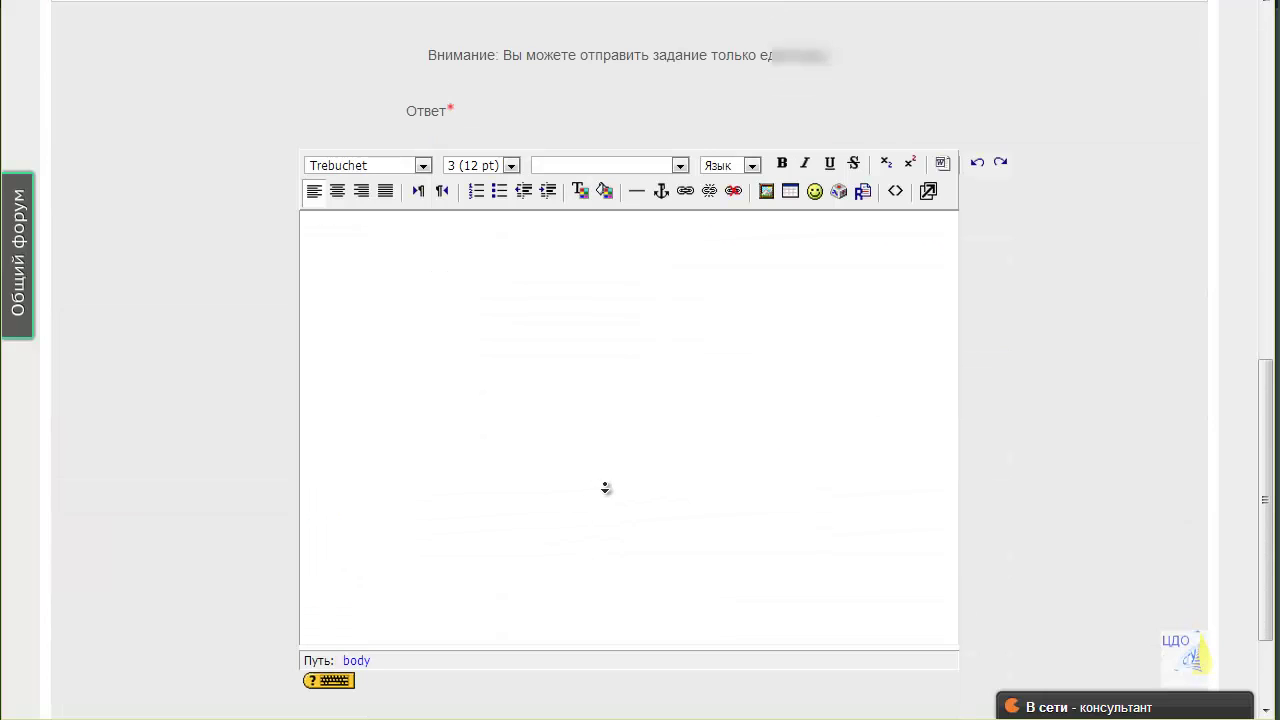
# Write the answer "Это задание пробное, не нужно его оценивать." for Практика 1 and confirm its one-time submission.
pyautogui.write('Это задание пробное, не нужно его оценивать.')
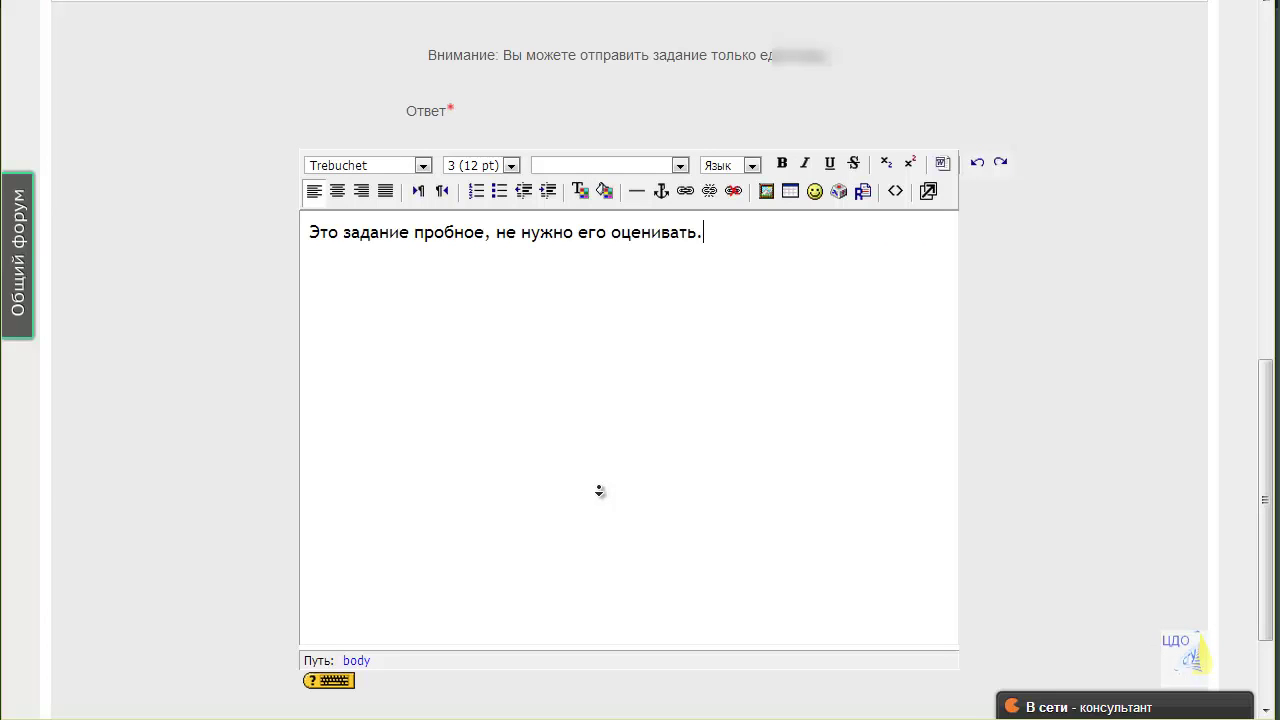
pyautogui.scroll(-3, 599, 491)
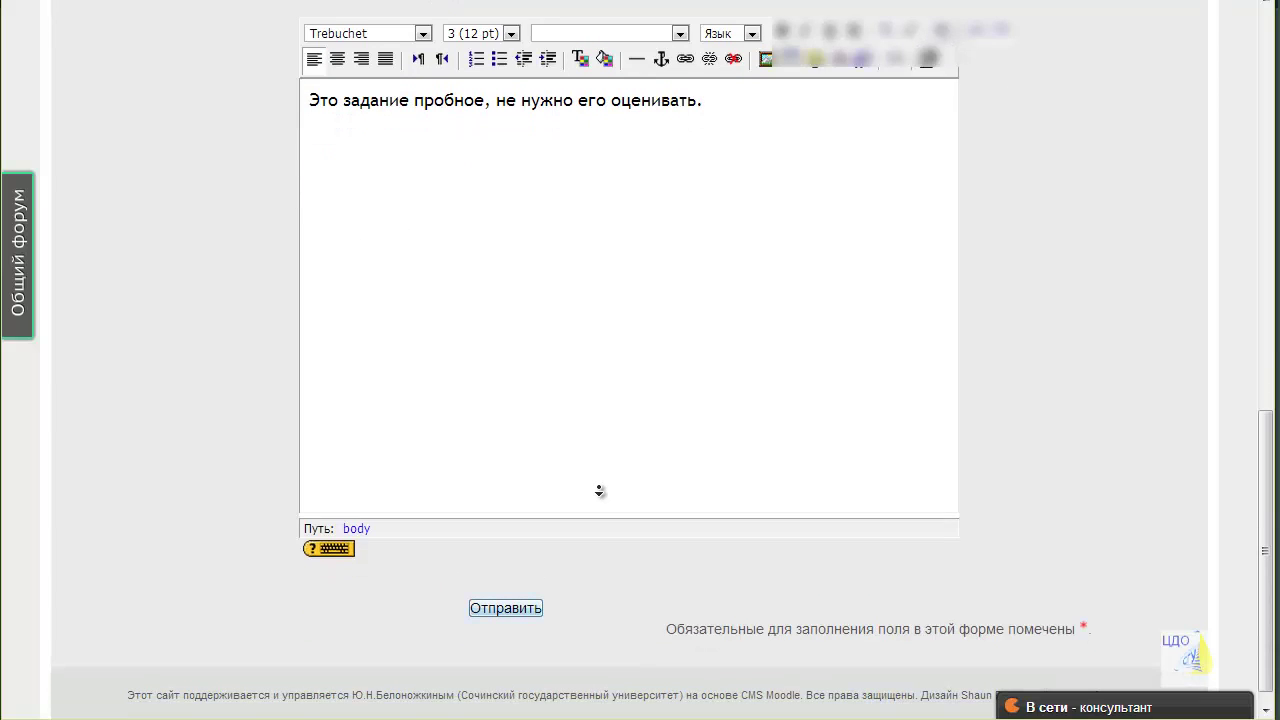
pyautogui.press('Return')
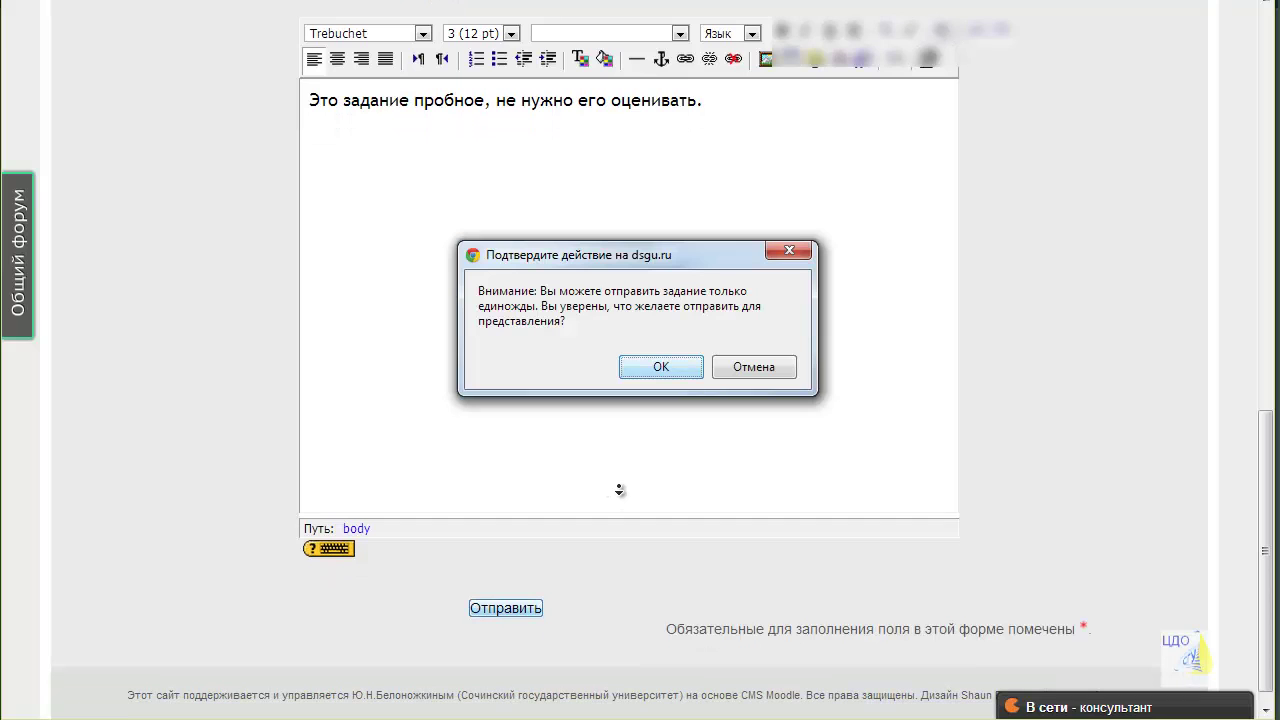
pyautogui.press('Return')
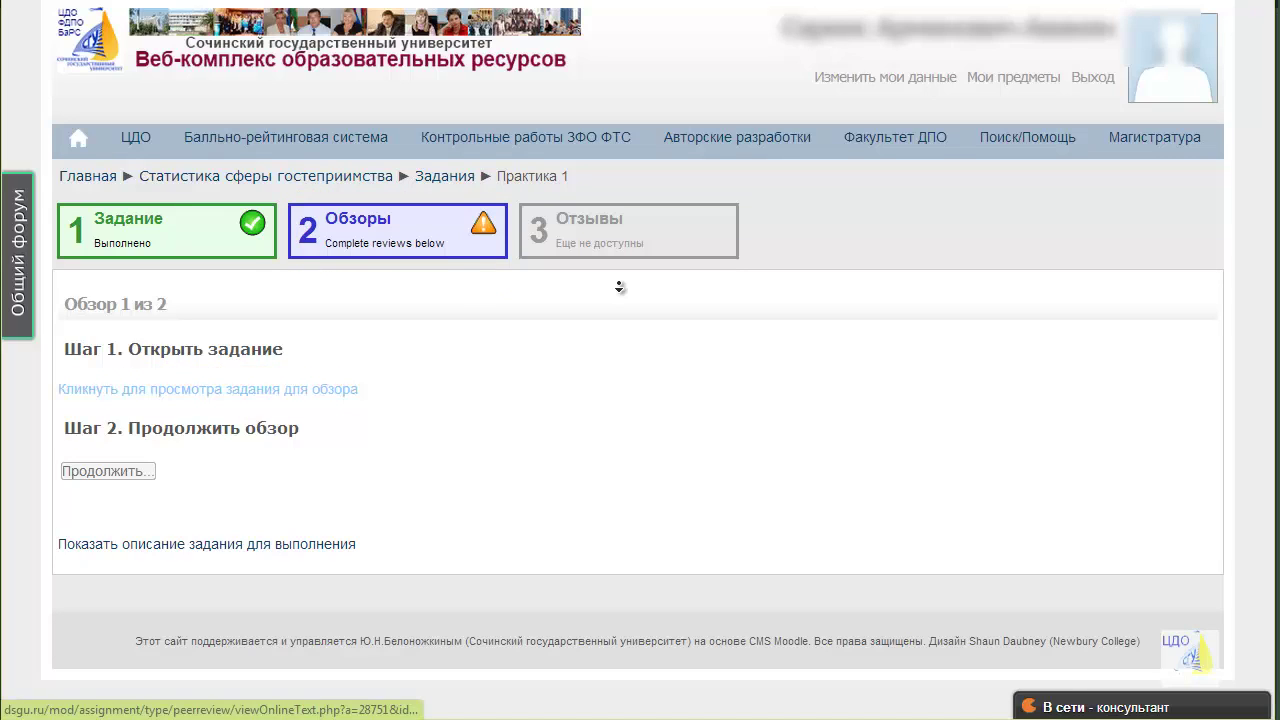
# Open the assigned submission for review 1 of 2, read it to its end and close its window.
pyautogui.click(88, 390)
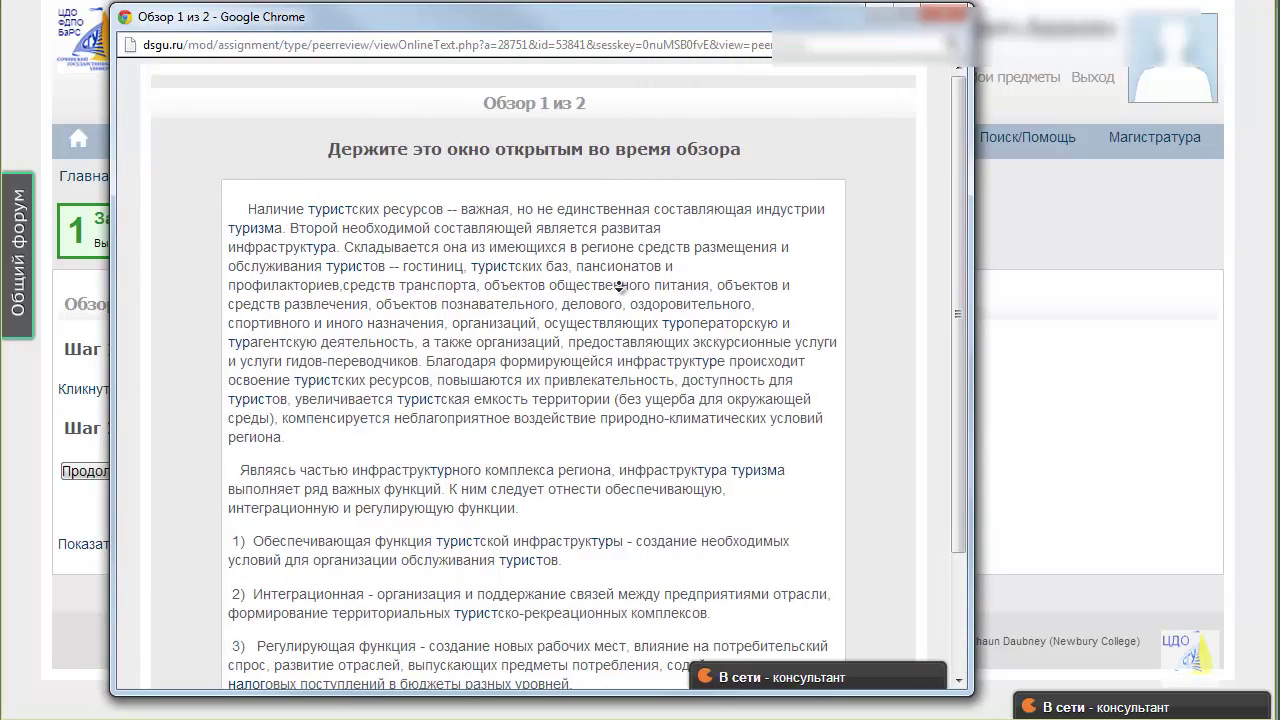
pyautogui.scroll(-3, 620, 287)
pyautogui.scroll(-1, 276, 491)
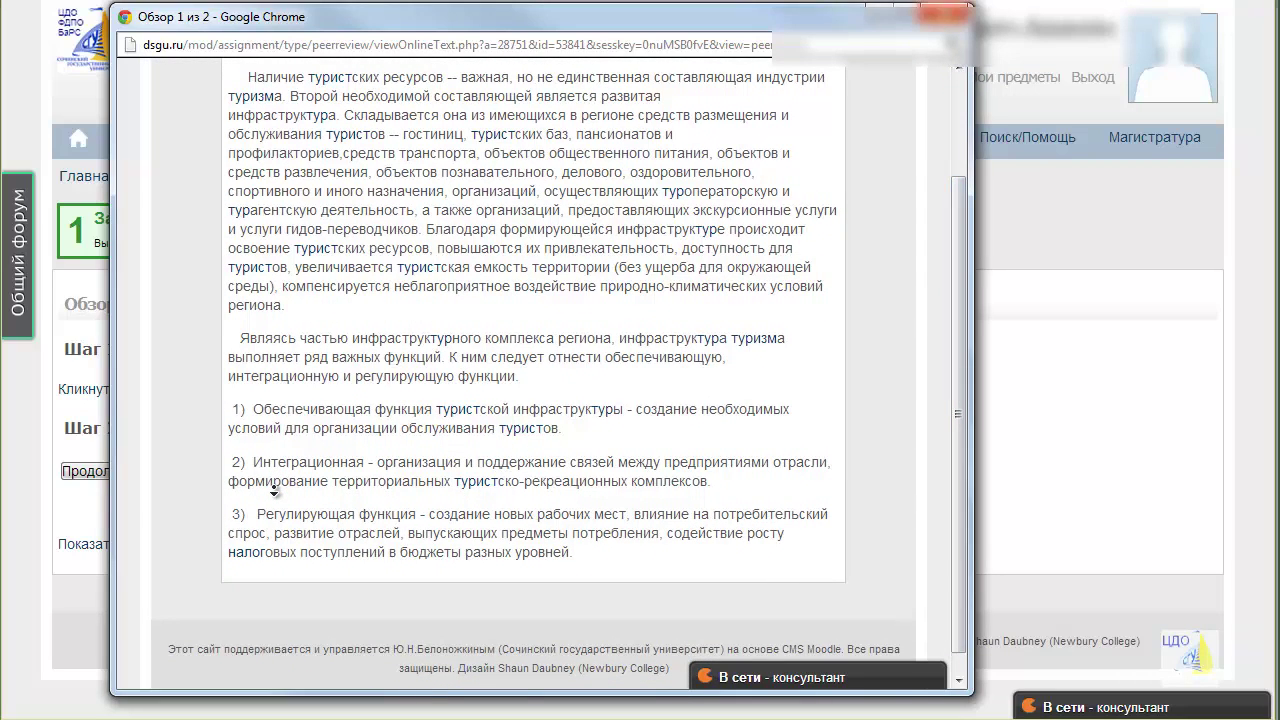
pyautogui.hotkey('ctrl', 'w')
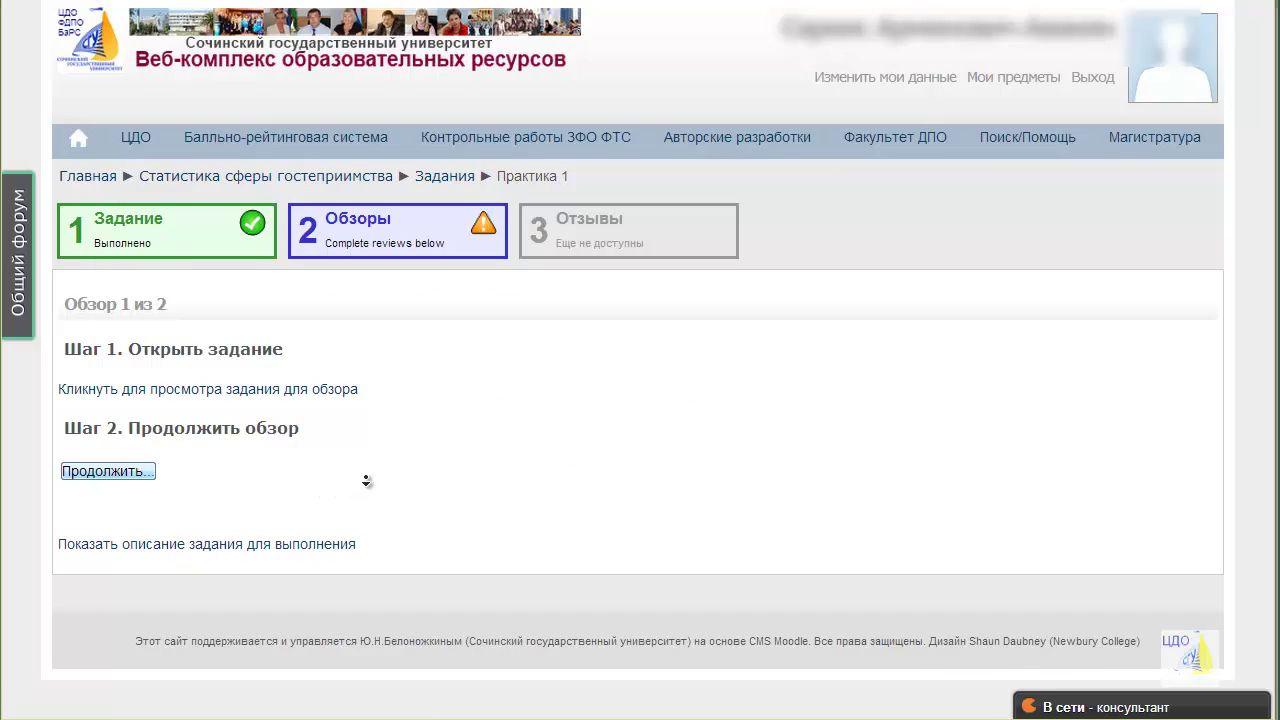
# In review 1 of 2, mark all four criteria as fulfilled and comment positively on the practical use of statistics in hotel work.
pyautogui.press('Return')
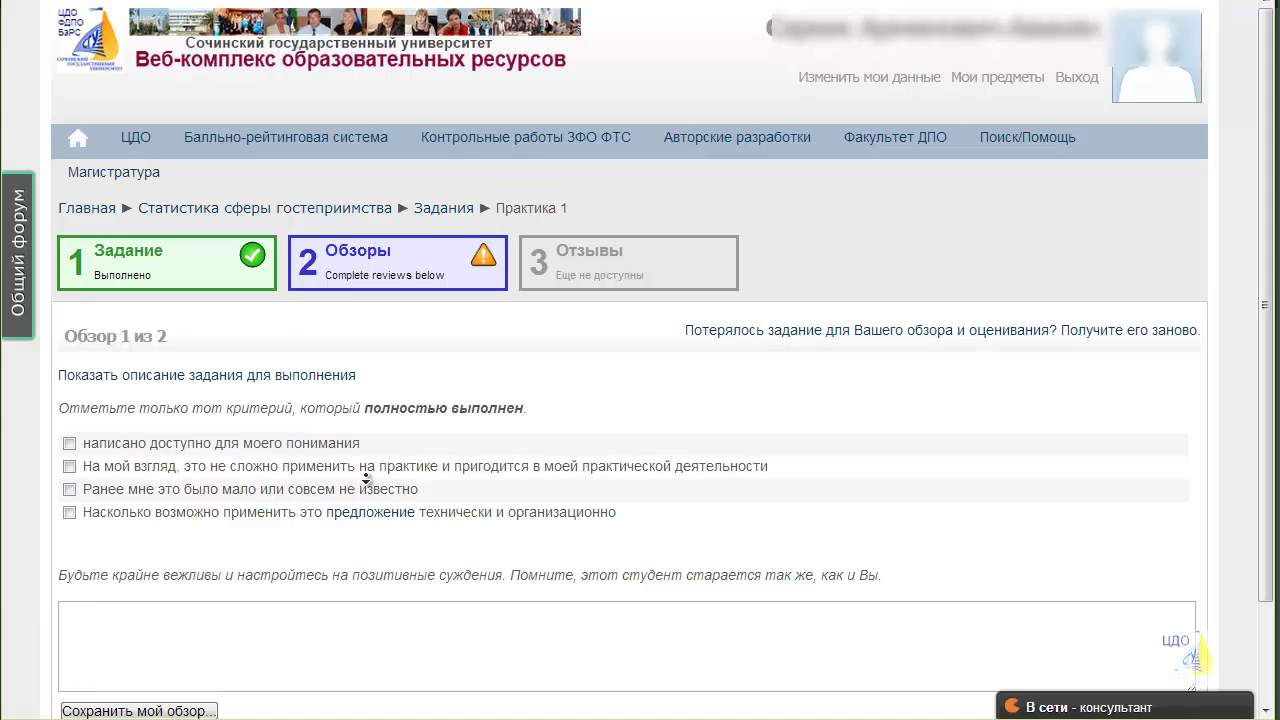
pyautogui.press('space')
pyautogui.press('Tab')
pyautogui.press('space')
pyautogui.press('Tab')
pyautogui.press('space')
pyautogui.press('Tab')
pyautogui.press('space')
pyautogui.press('Tab')
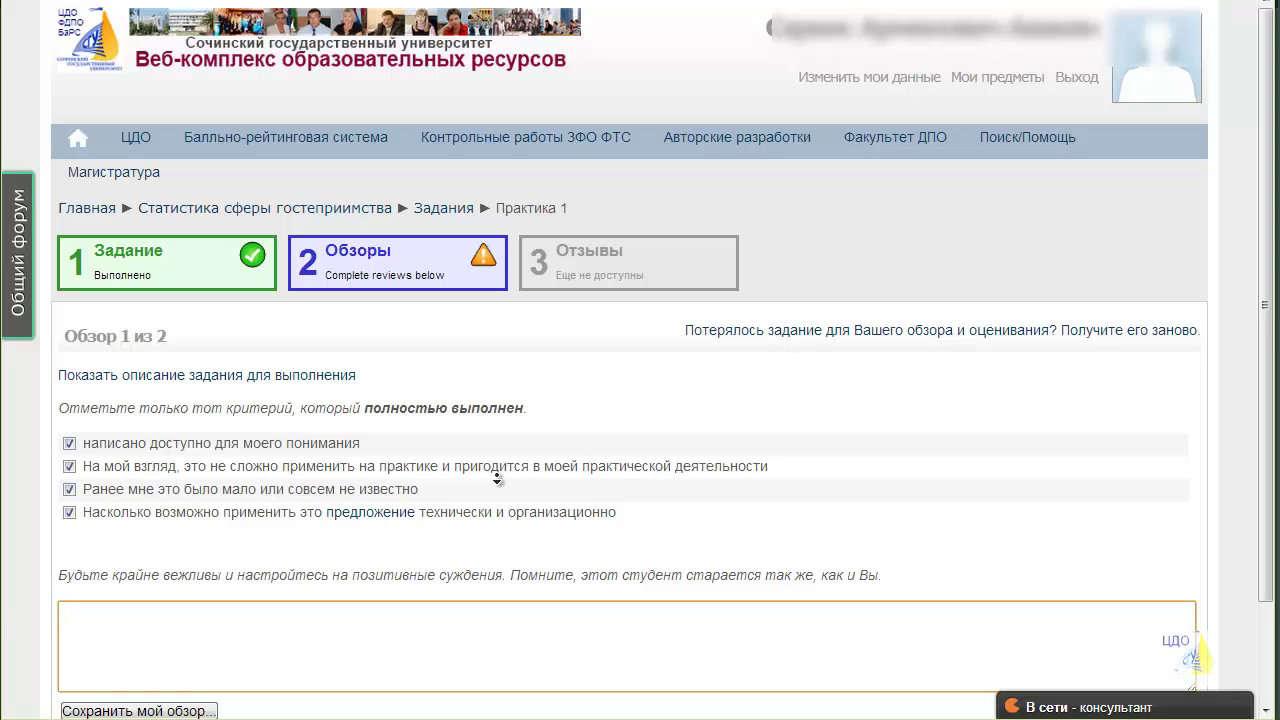
pyautogui.write('Мне очень понравилось то, как были раскрыты практические вопросы применения статистики в работе гостиницы.')
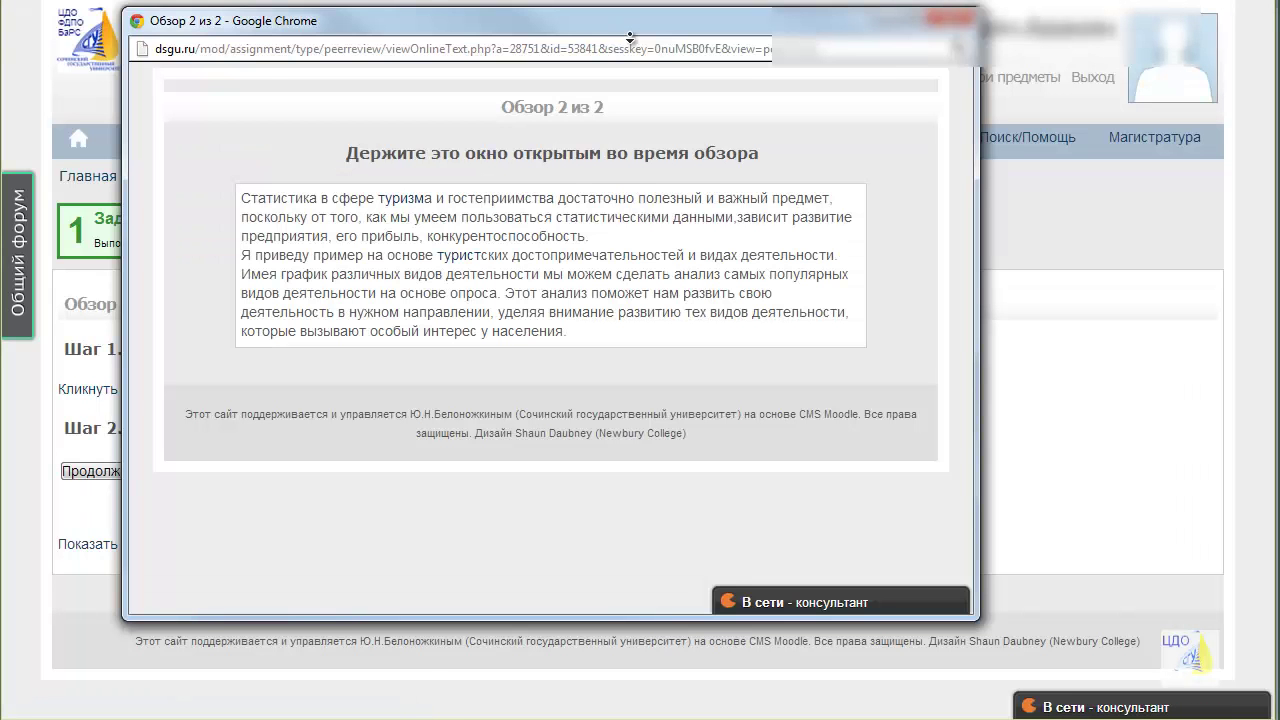
# Close the second submission's window, continue to review 2 of 2, and mark the second and third criteria as fulfilled.
pyautogui.hotkey('ctrl', 'w')
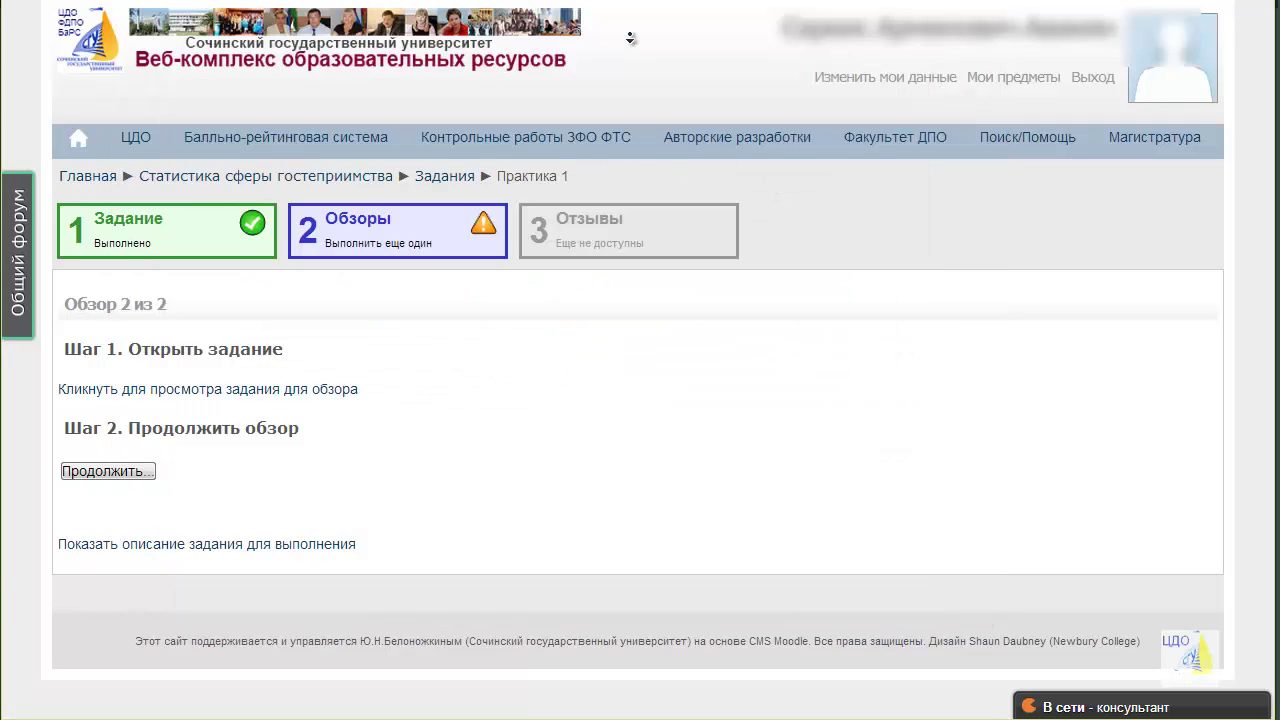
pyautogui.press('Return')
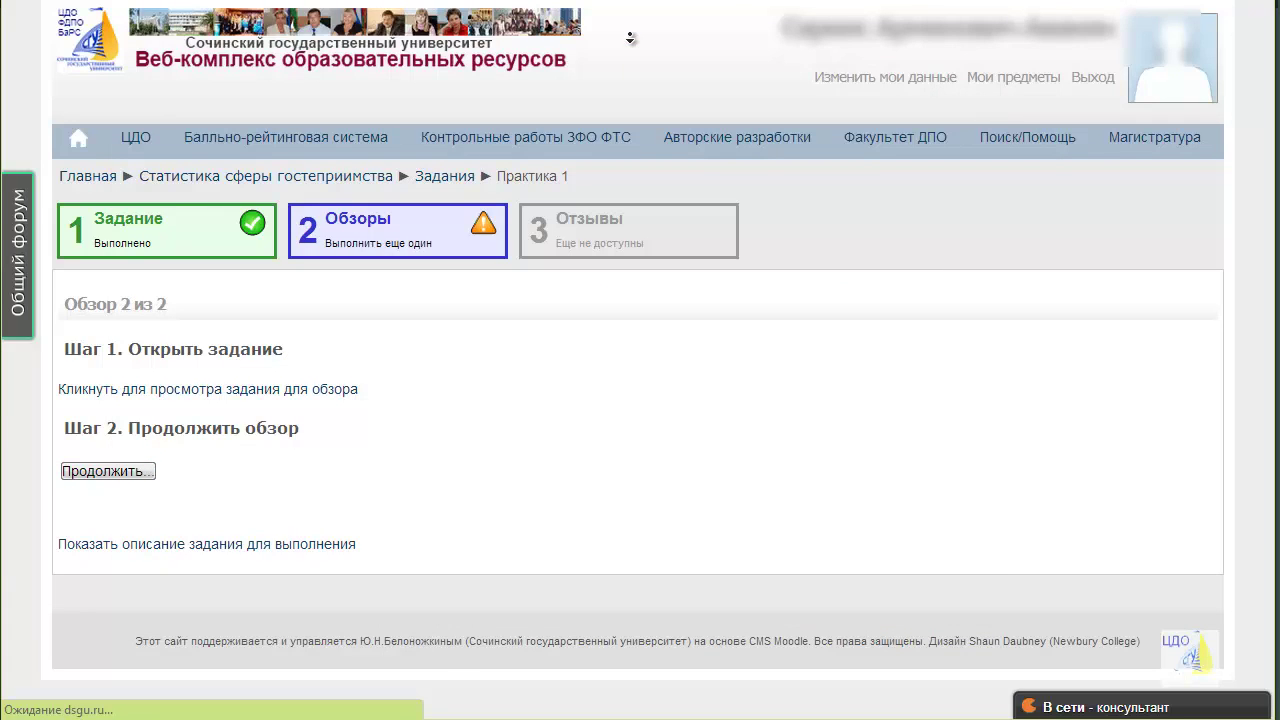
pyautogui.press('Tab')
pyautogui.press('space')
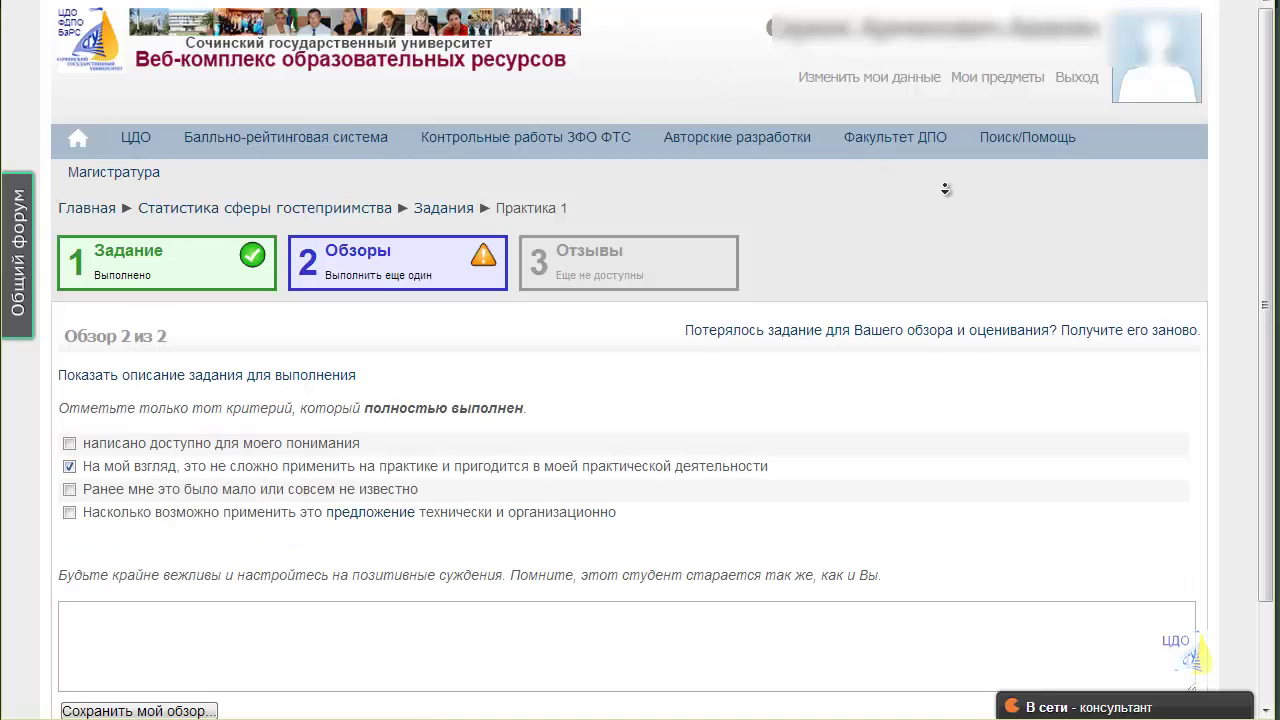
pyautogui.press('Tab')
pyautogui.press('space')
pyautogui.press('Tab')
pyautogui.press('Tab')
# Comment that the calculation formulas for analysing the use of tourist attractions are unclear, and save review 2 of 2.
pyautogui.write('Мне не понятно, какие именно расчетные формулы можно использовать при анализе использования туристских достопримечательностей.')
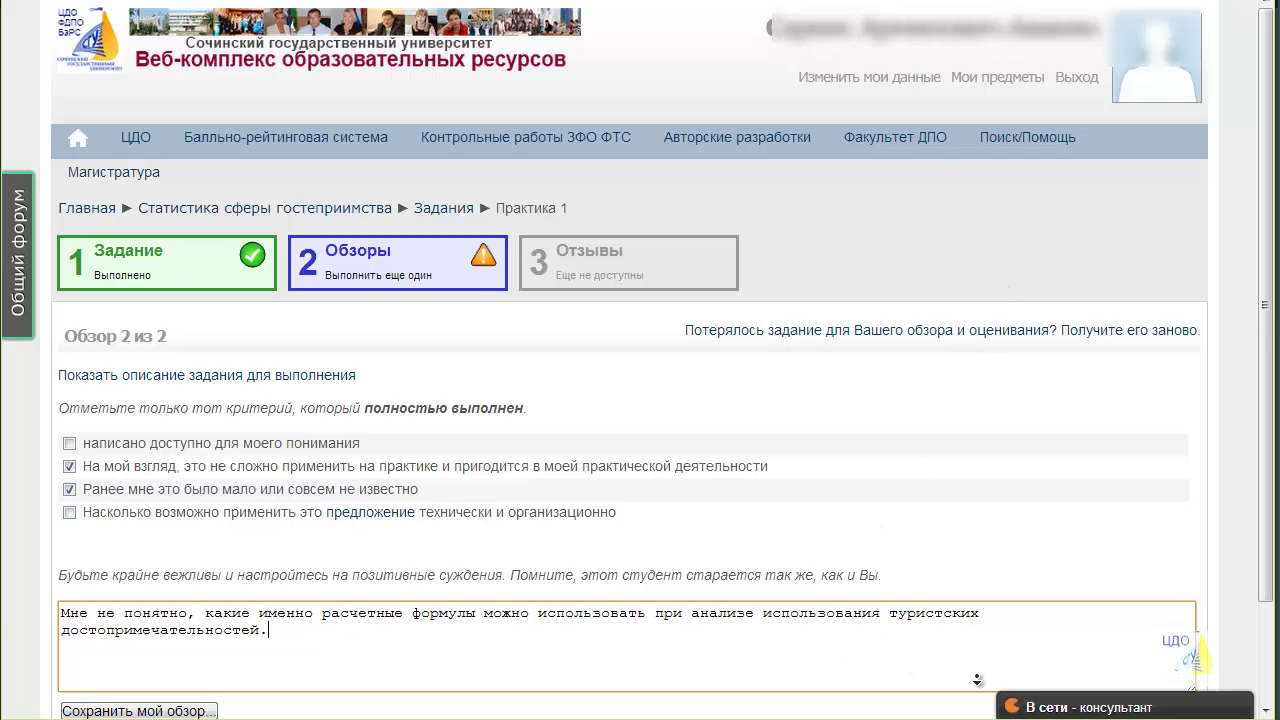
pyautogui.press('Tab')
pyautogui.press('Return')
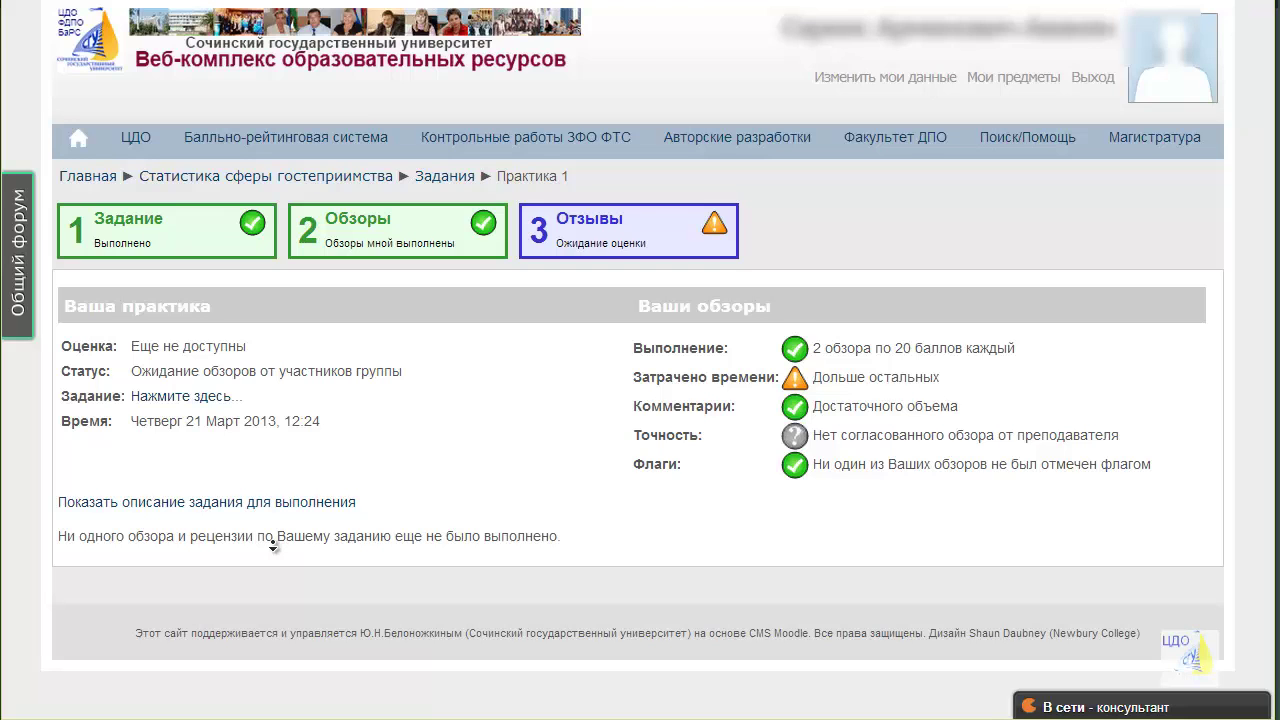
pyautogui.click(143, 210)
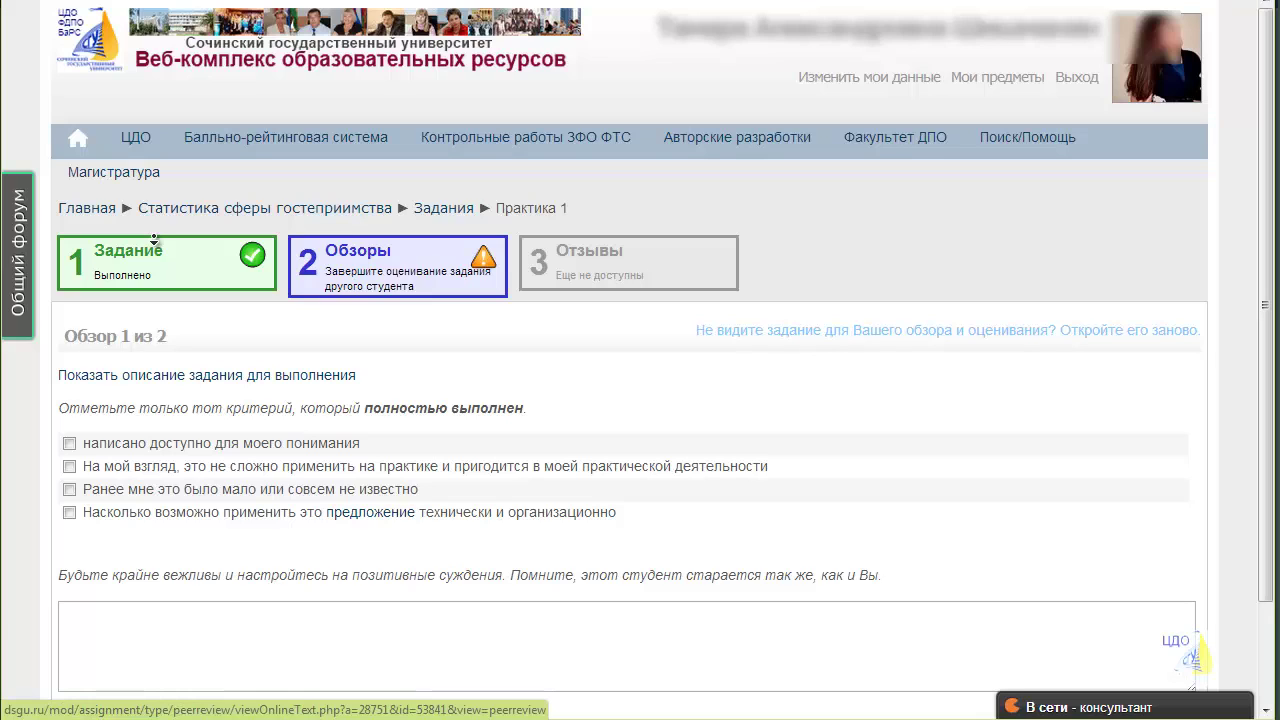
pyautogui.press('Tab')
pyautogui.press('space')
pyautogui.press('Tab')
pyautogui.press('space')
pyautogui.hotkey('shift', 'Tab')
pyautogui.press('space')
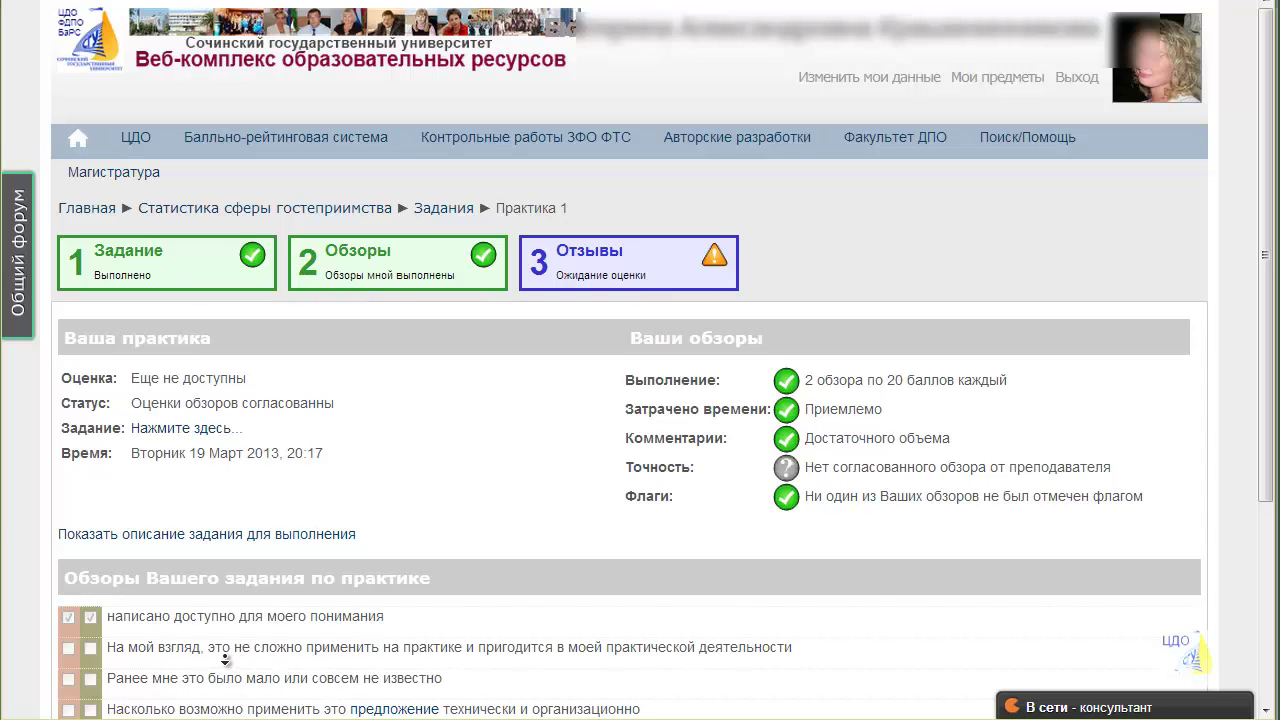
# Flag both received reviews, from Студент 1 and Студент 2, for the teacher's attention.
pyautogui.scroll(-3, 224, 658)
pyautogui.scroll(-5, 224, 660)
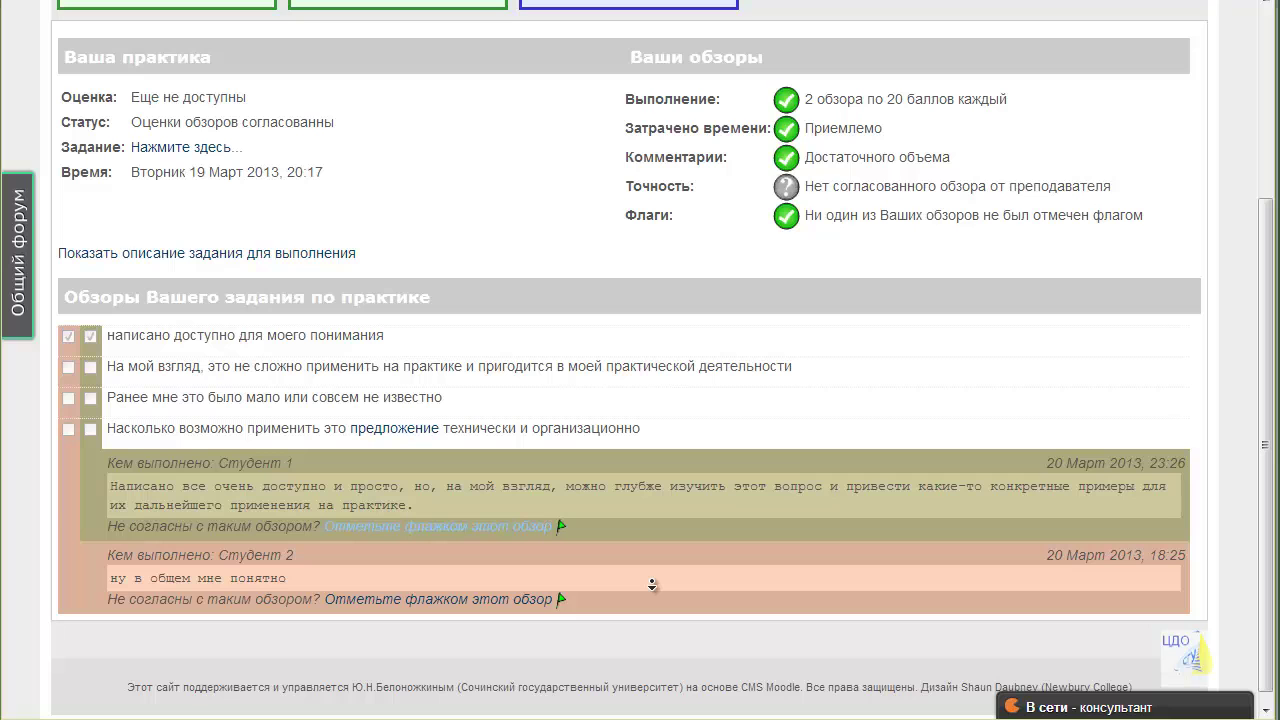
pyautogui.press('Return')
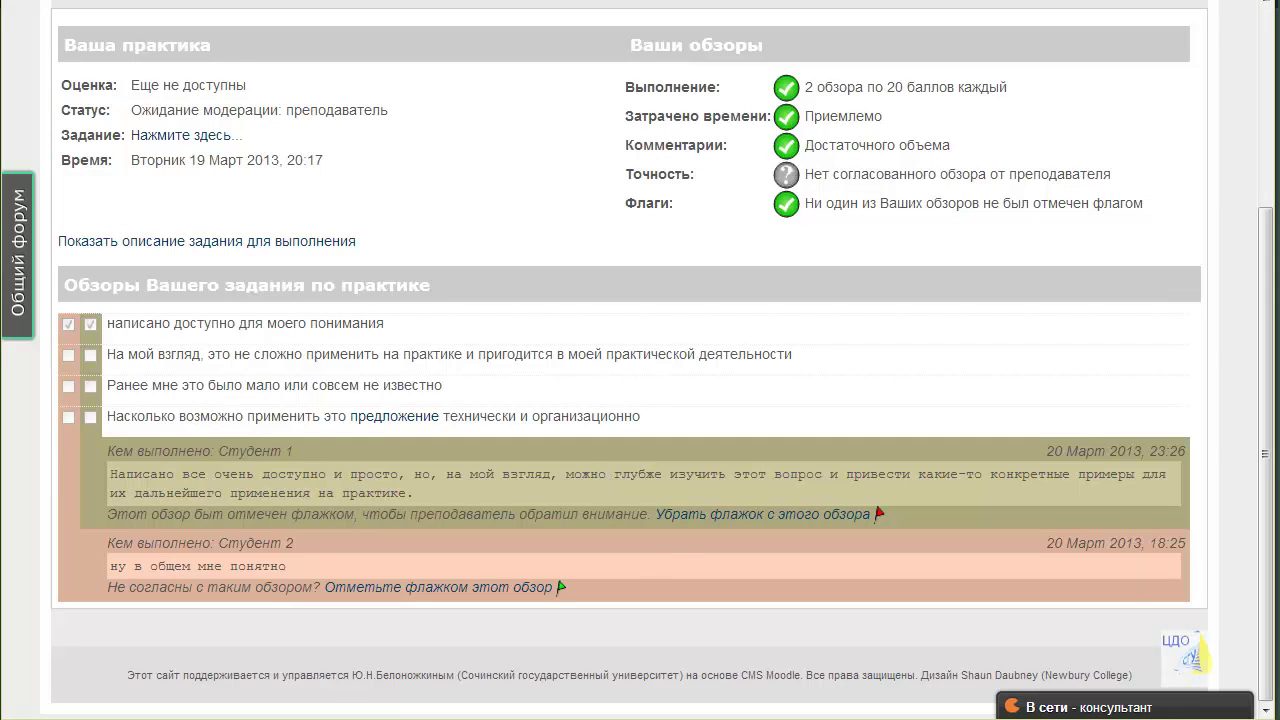
pyautogui.moveTo(219, 451); pyautogui.dragTo(293, 451)
pyautogui.click(762, 514)
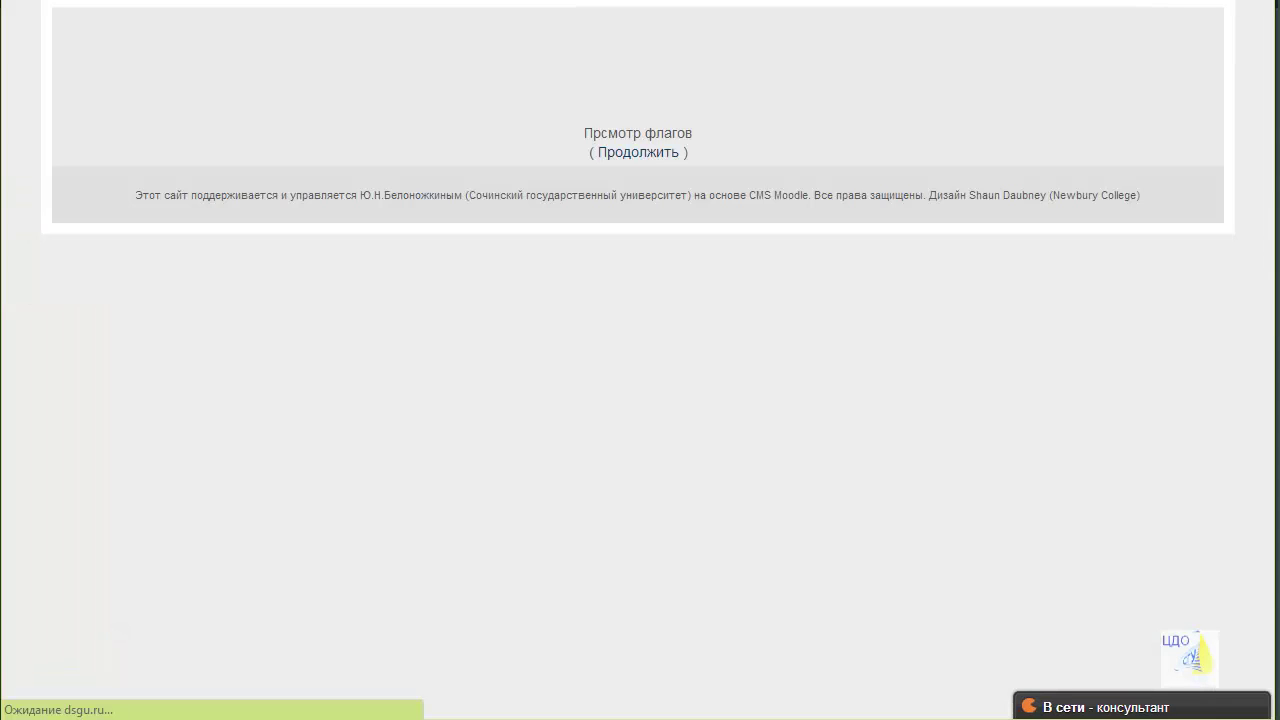
pyautogui.scroll(-6, 632, 455)
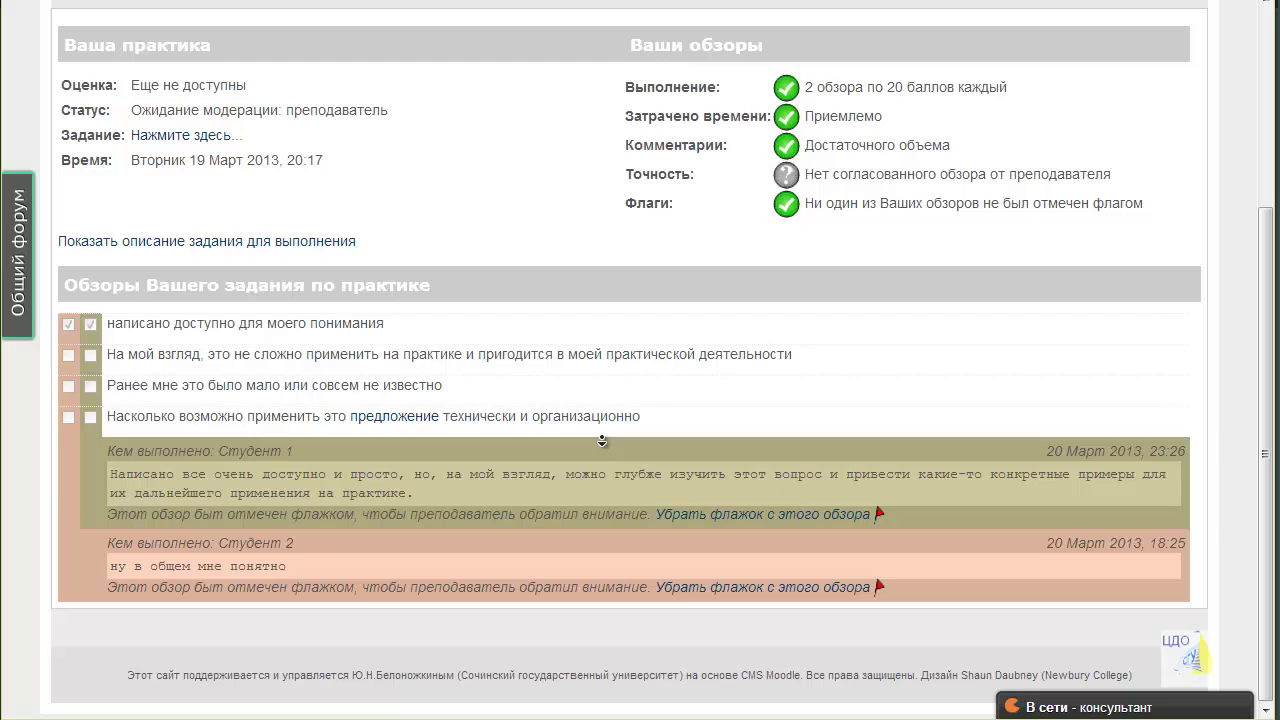
pyautogui.scroll(5, 602, 441)
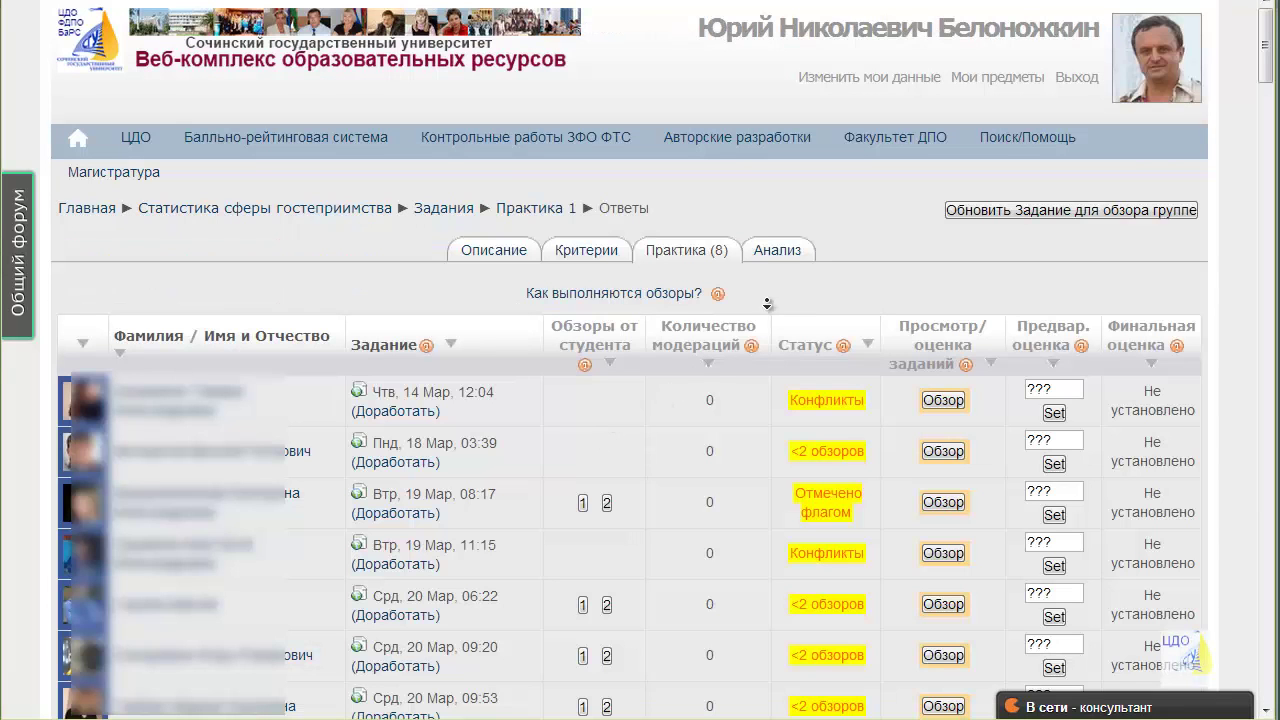